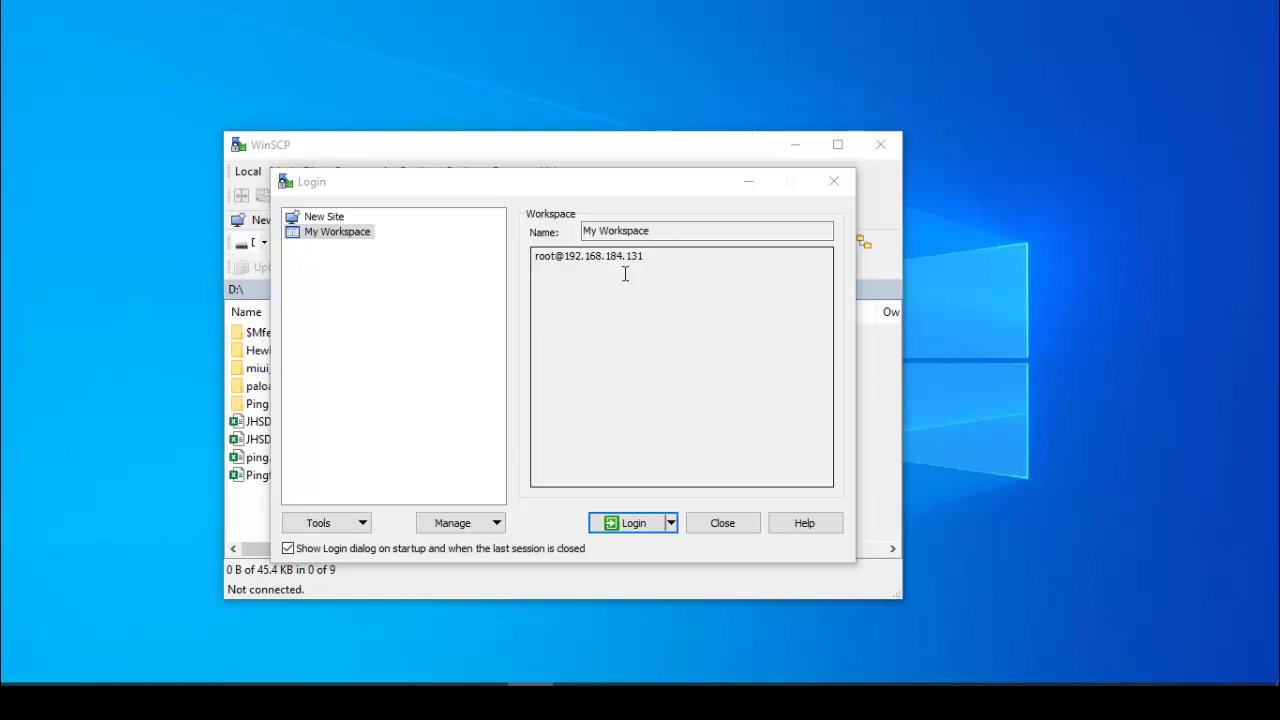
Log in to the saved server 192.168.184.131 over SFTP with the root password.
left_click(646, 531)
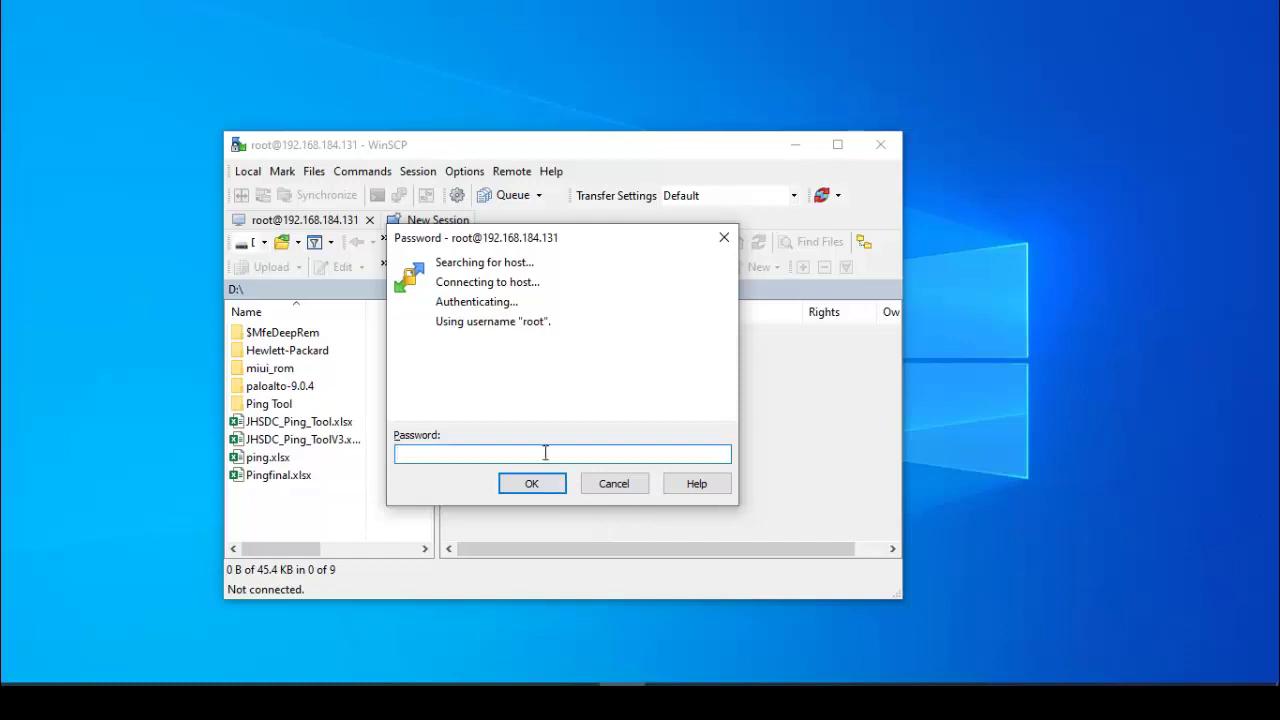
type("********")
key("Return")
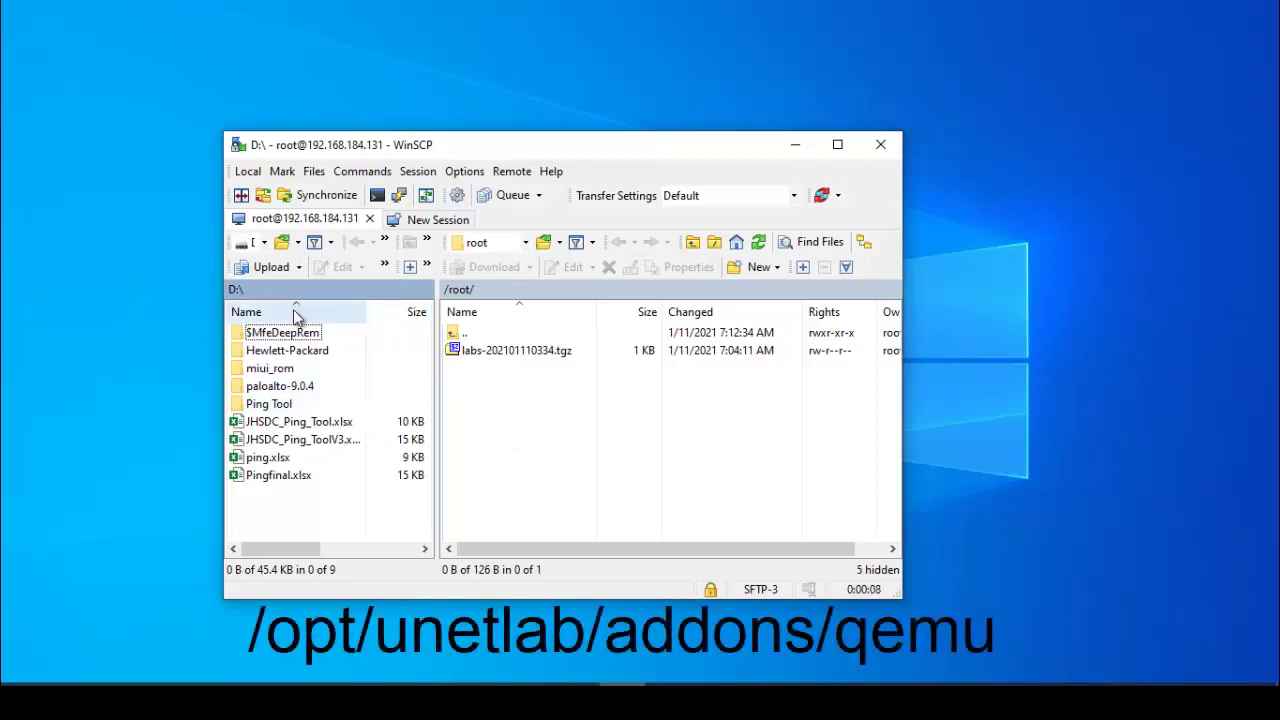
Look inside the local paloalto-9.0.4 folder, then return the local pane to D:\.
left_click(302, 389)
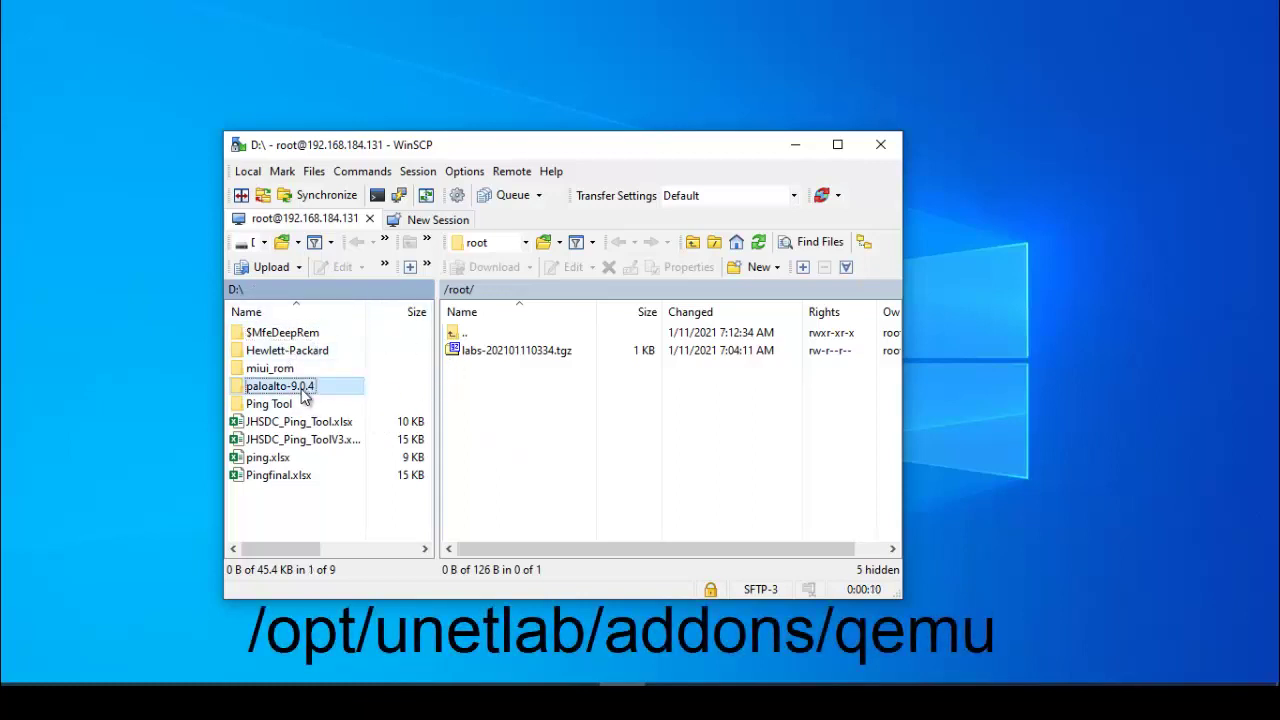
double_click(302, 390)
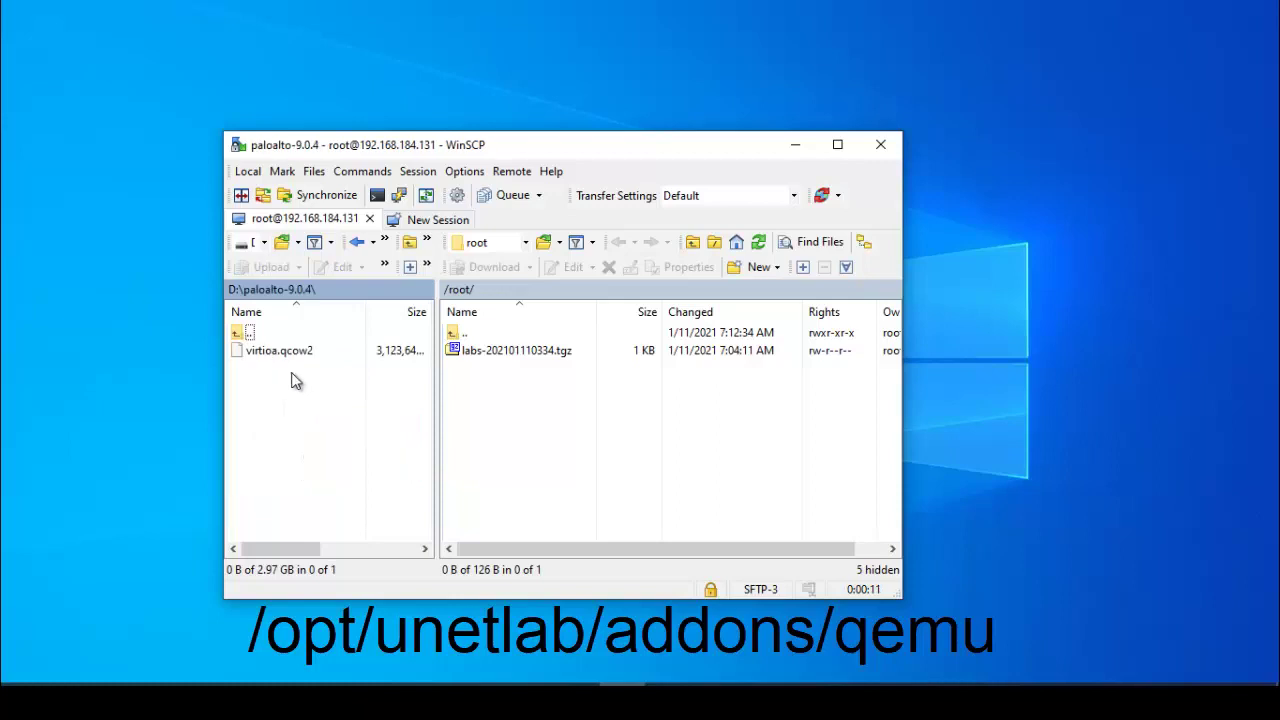
left_click(235, 289)
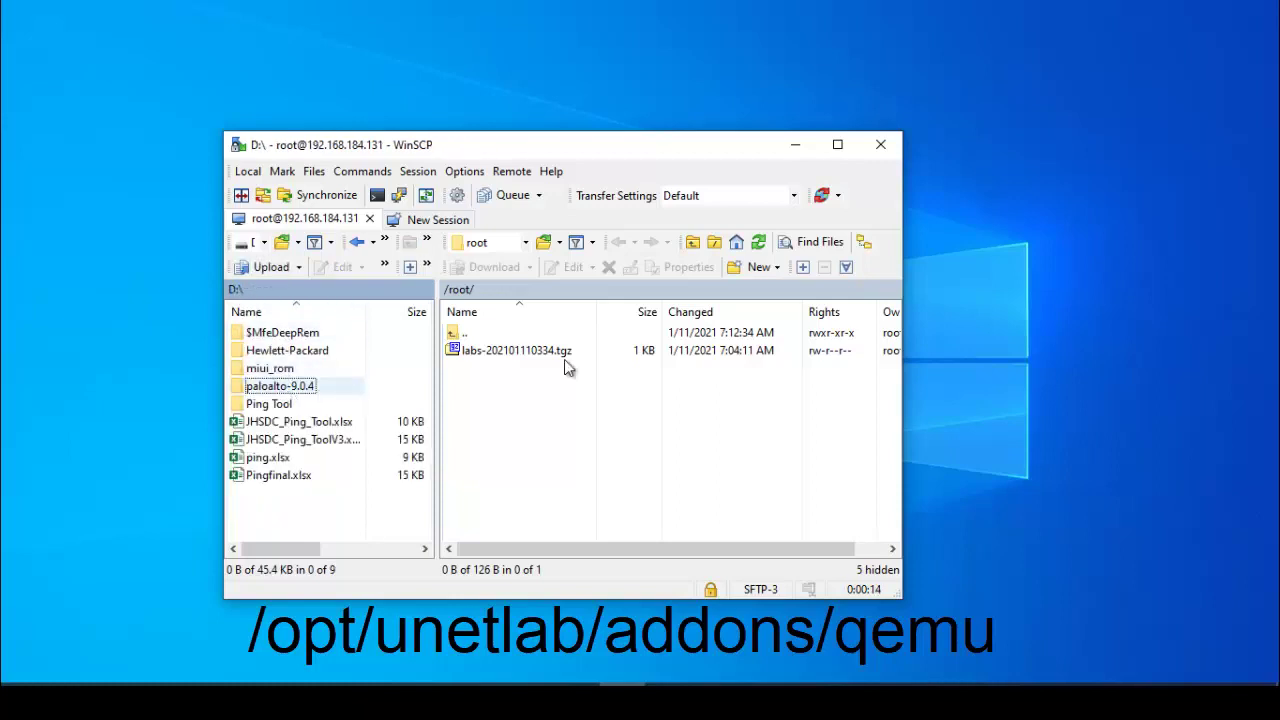
Browse the remote pane from / down to /opt/unetlab/addons/qemu/.
left_click(525, 242)
left_click(510, 262)
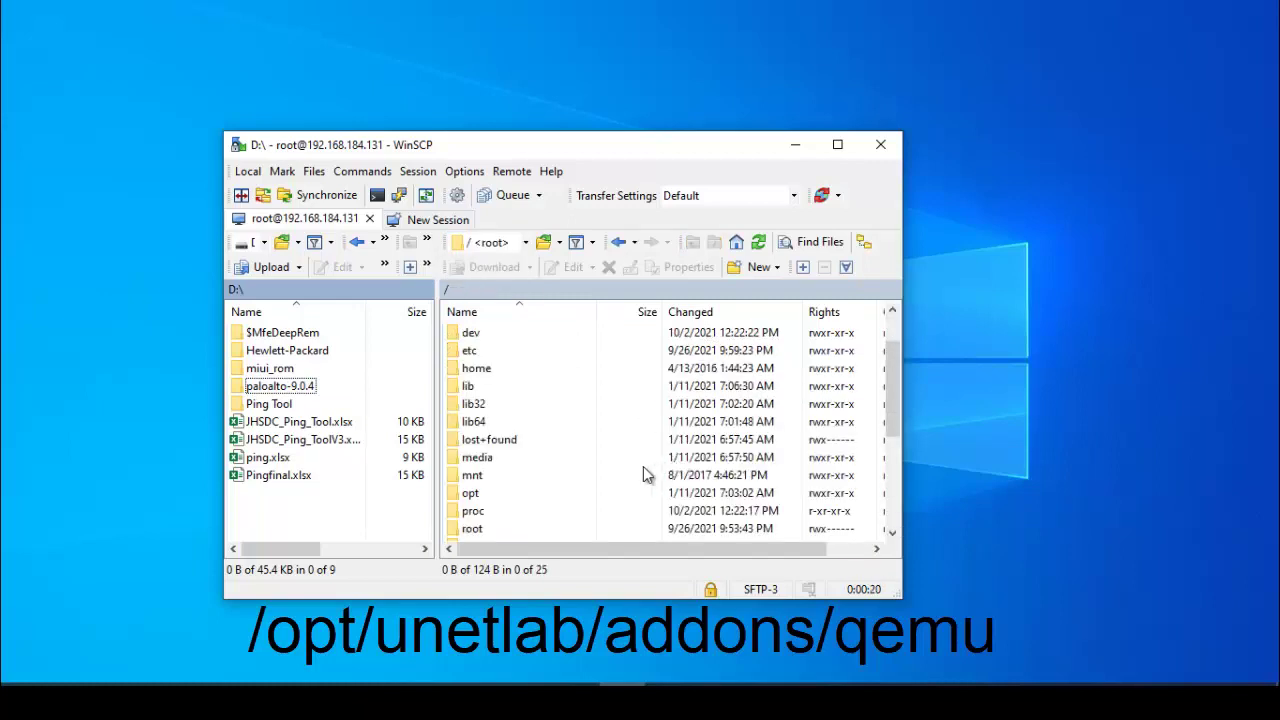
double_click(470, 493)
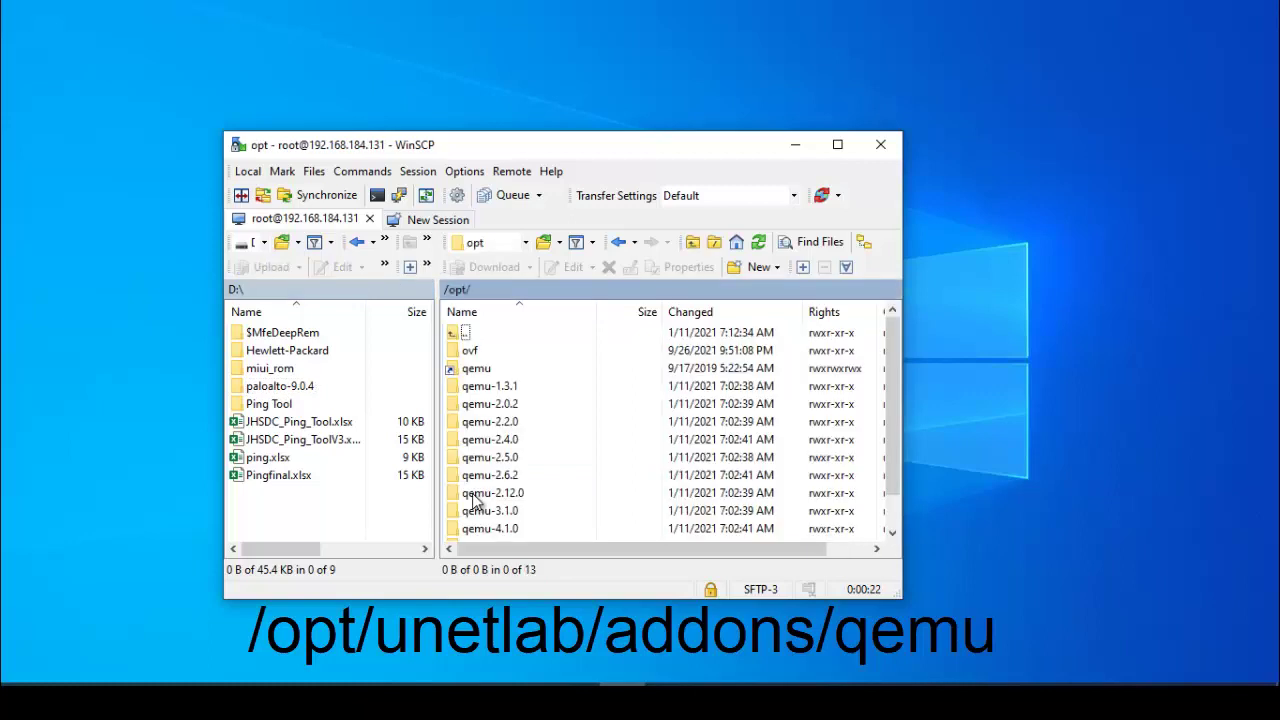
left_click(505, 425)
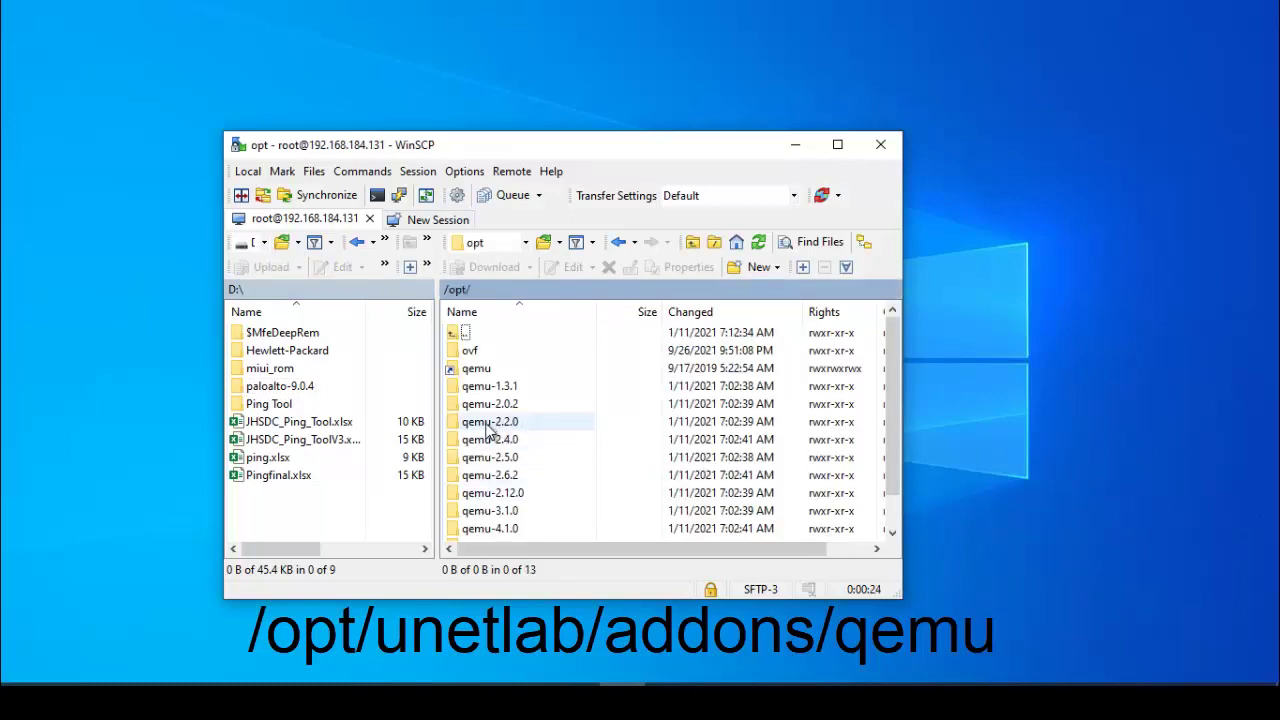
type("u")
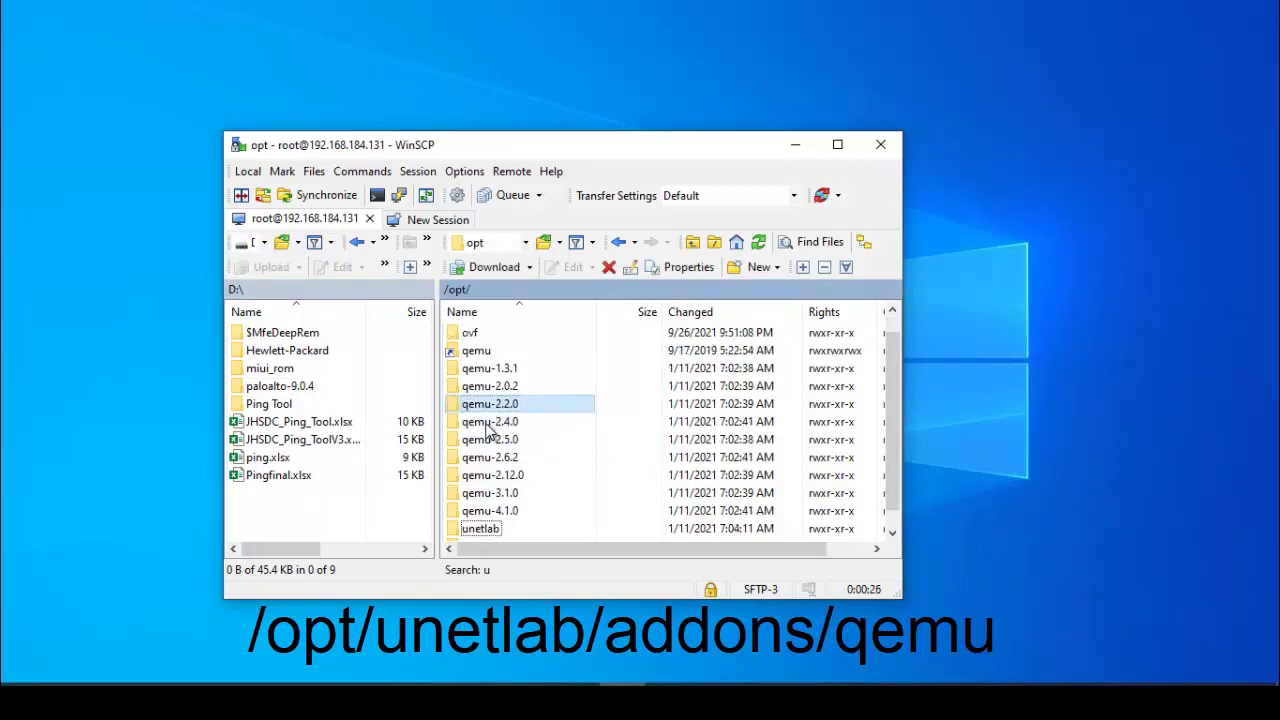
double_click(491, 531)
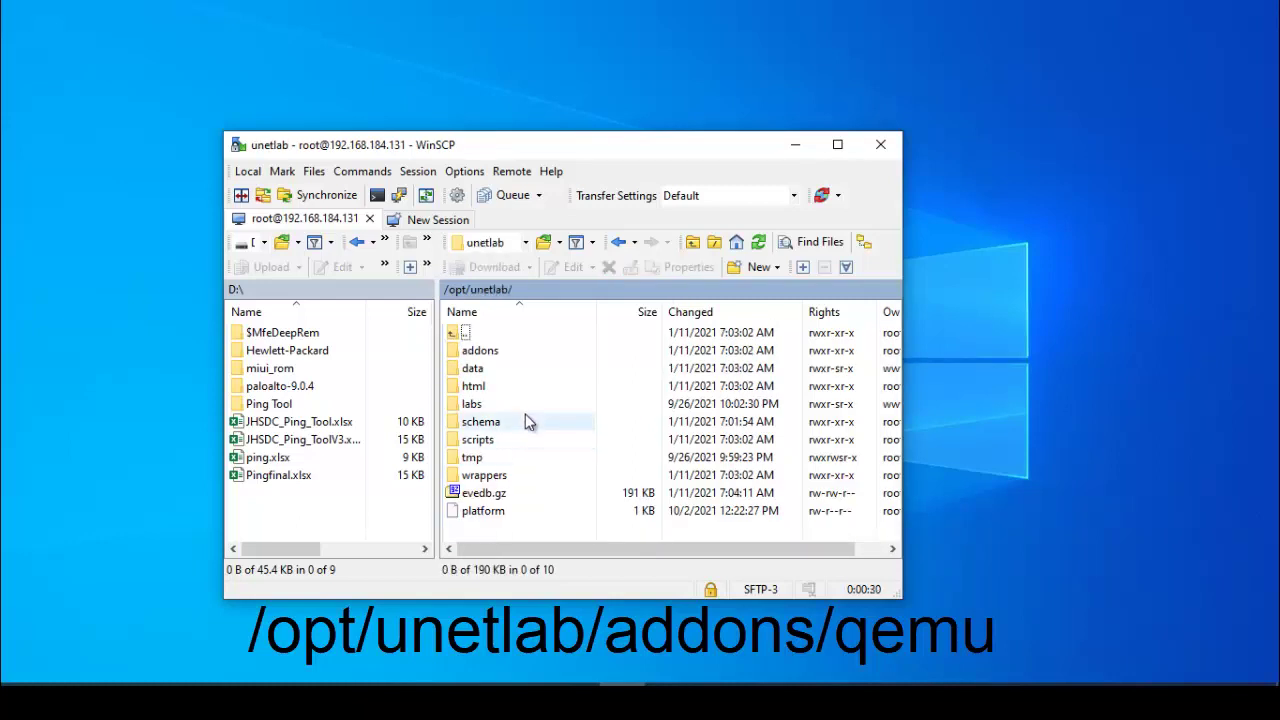
double_click(487, 355)
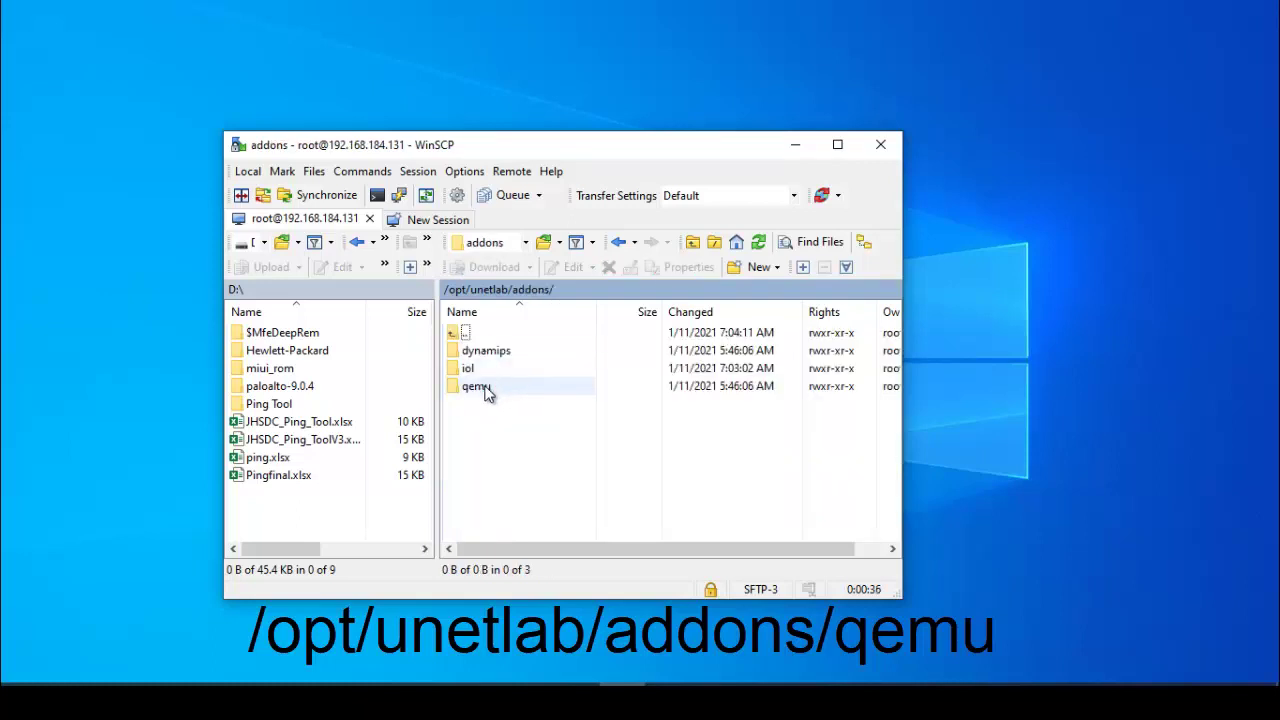
left_click(484, 387)
double_click(484, 387)
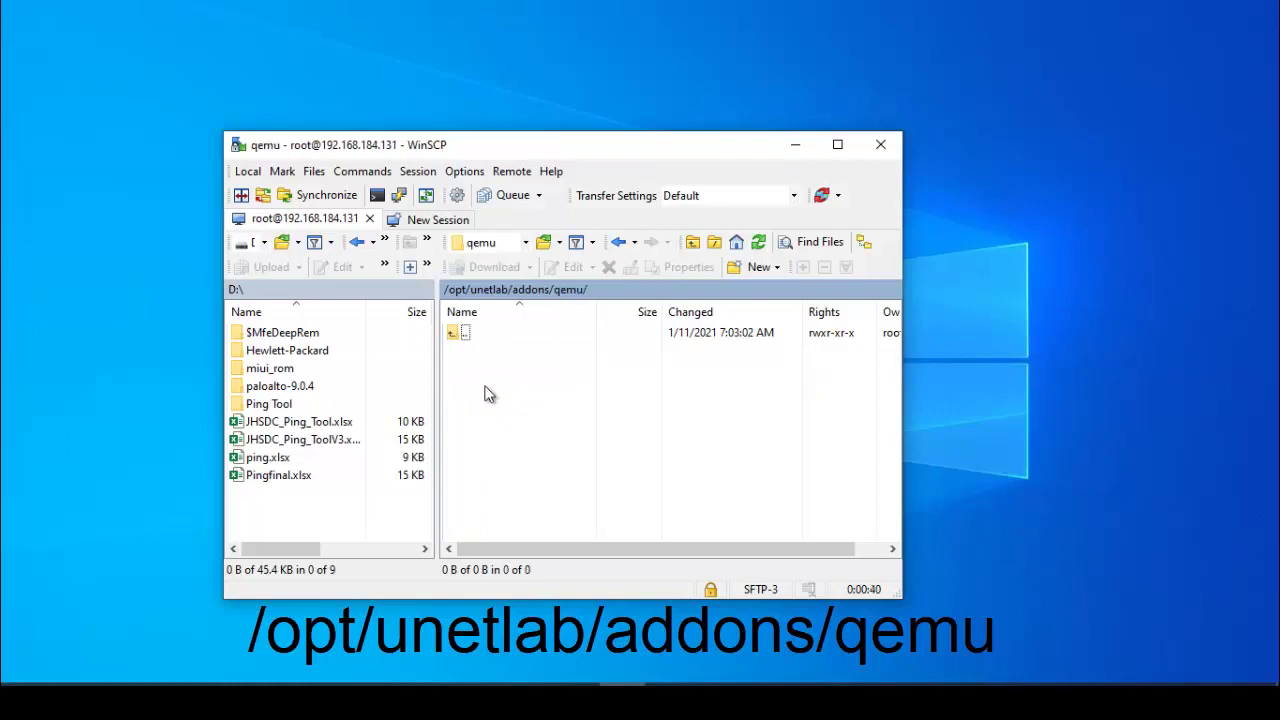
Drag the local paloalto-9.0.4 folder into remote /opt/unetlab/addons/qemu/ and let the upload finish.
left_click(272, 392)
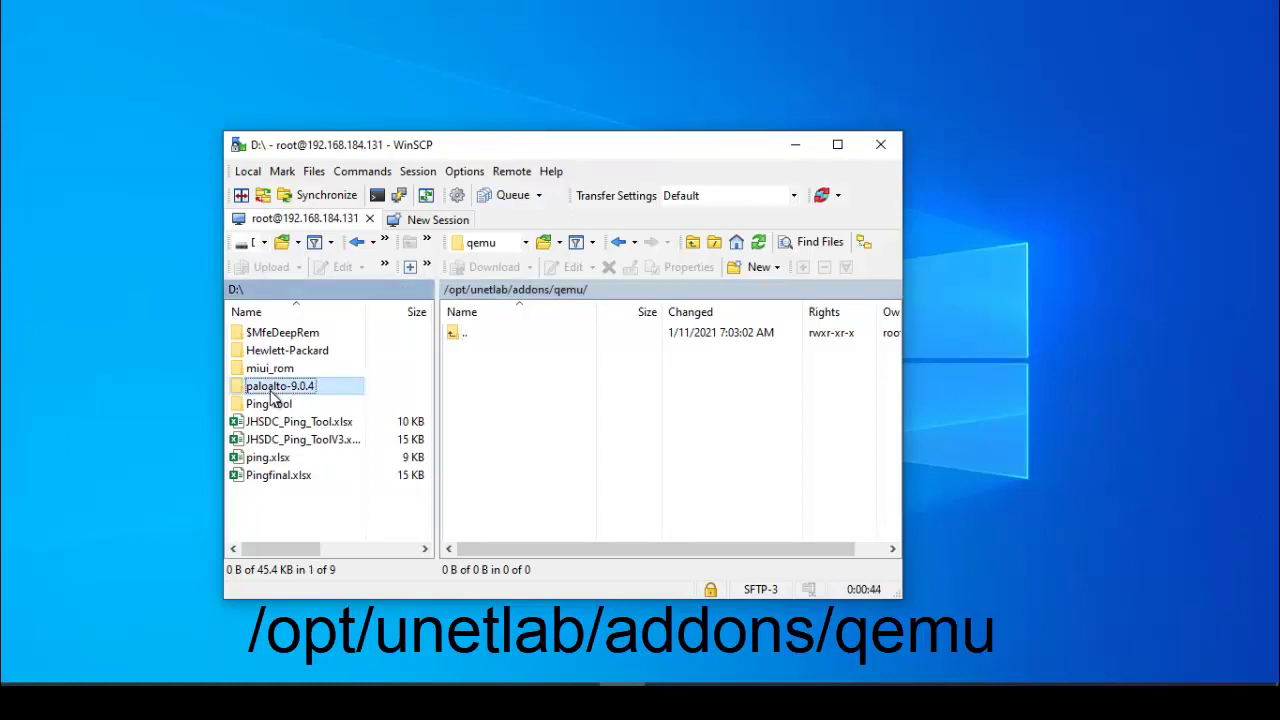
left_click_drag(272, 396, 607, 438)
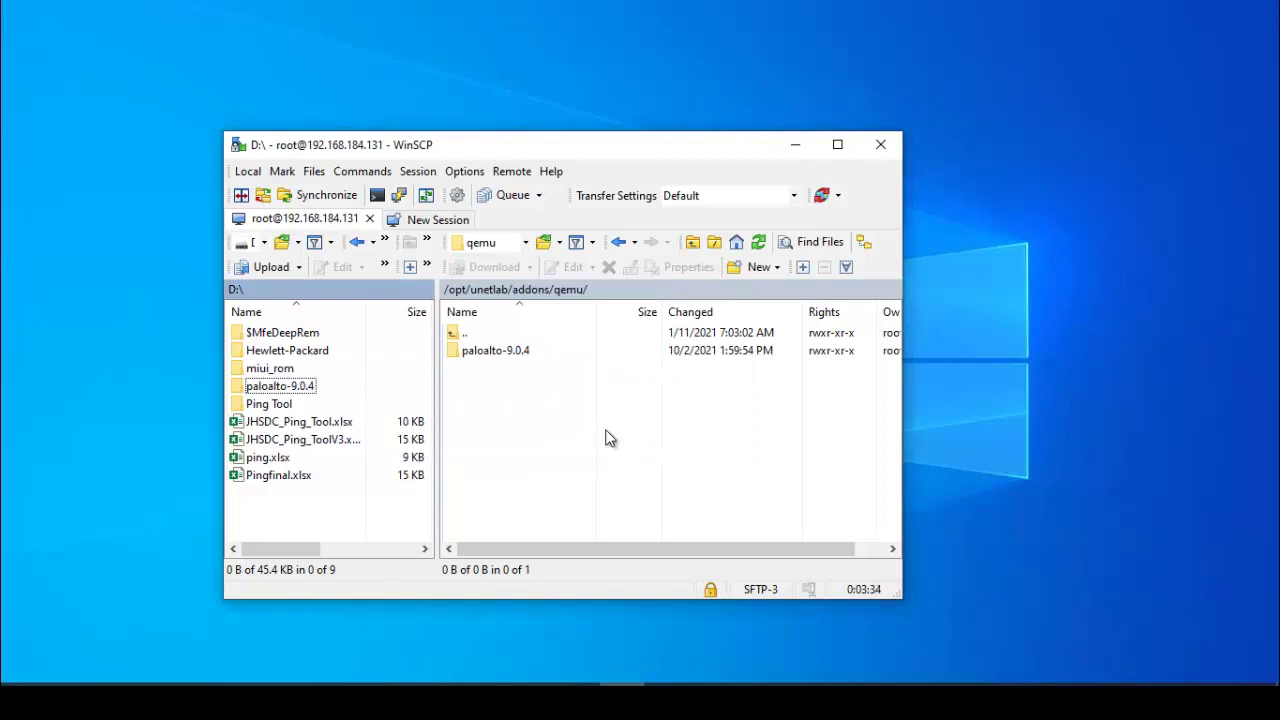
left_click(608, 437)
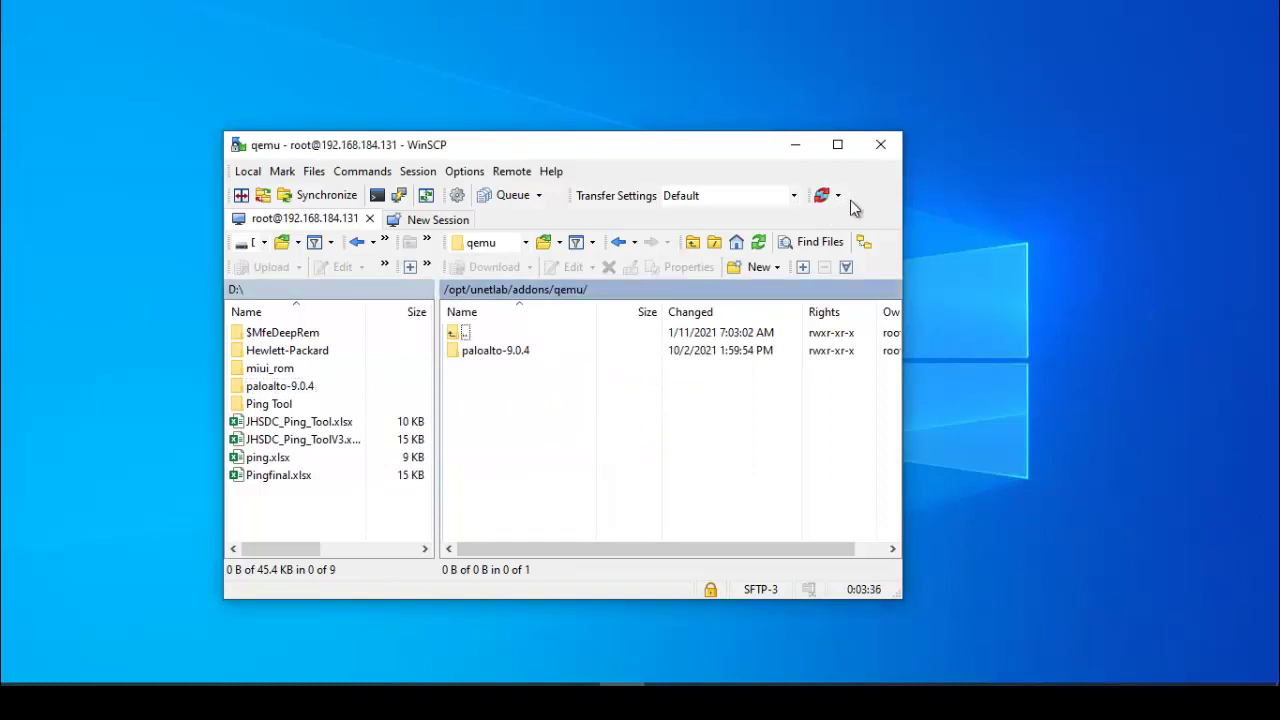
Close WinSCP, then sign in to the EVE-NG web interface with the admin password.
left_click(882, 148)
left_click(588, 428)
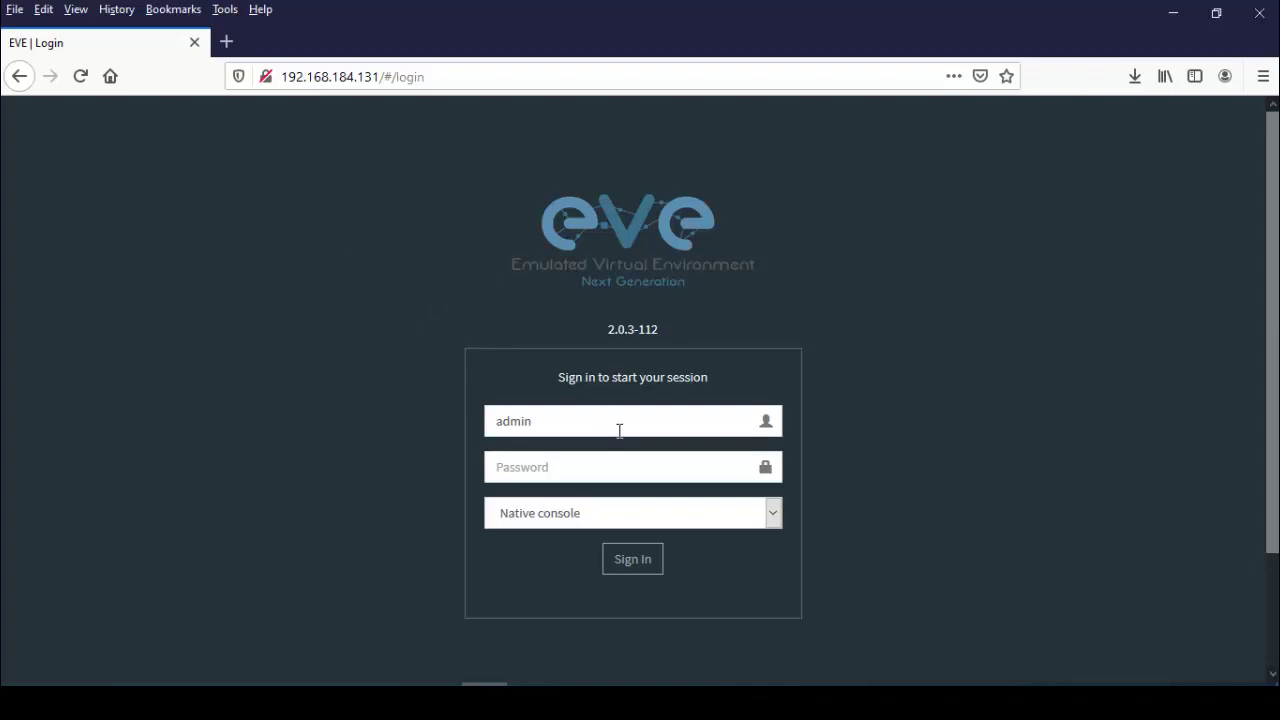
left_click(578, 467)
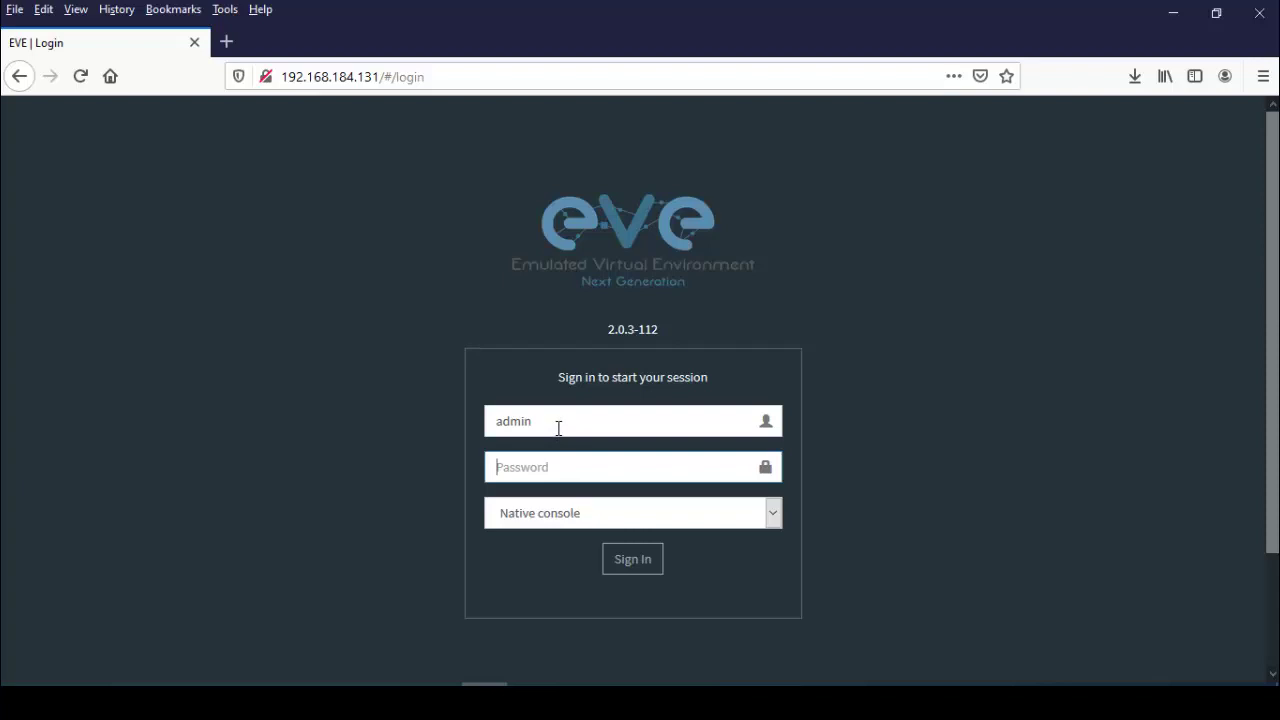
type("eve")
left_click(538, 469)
key("Return")
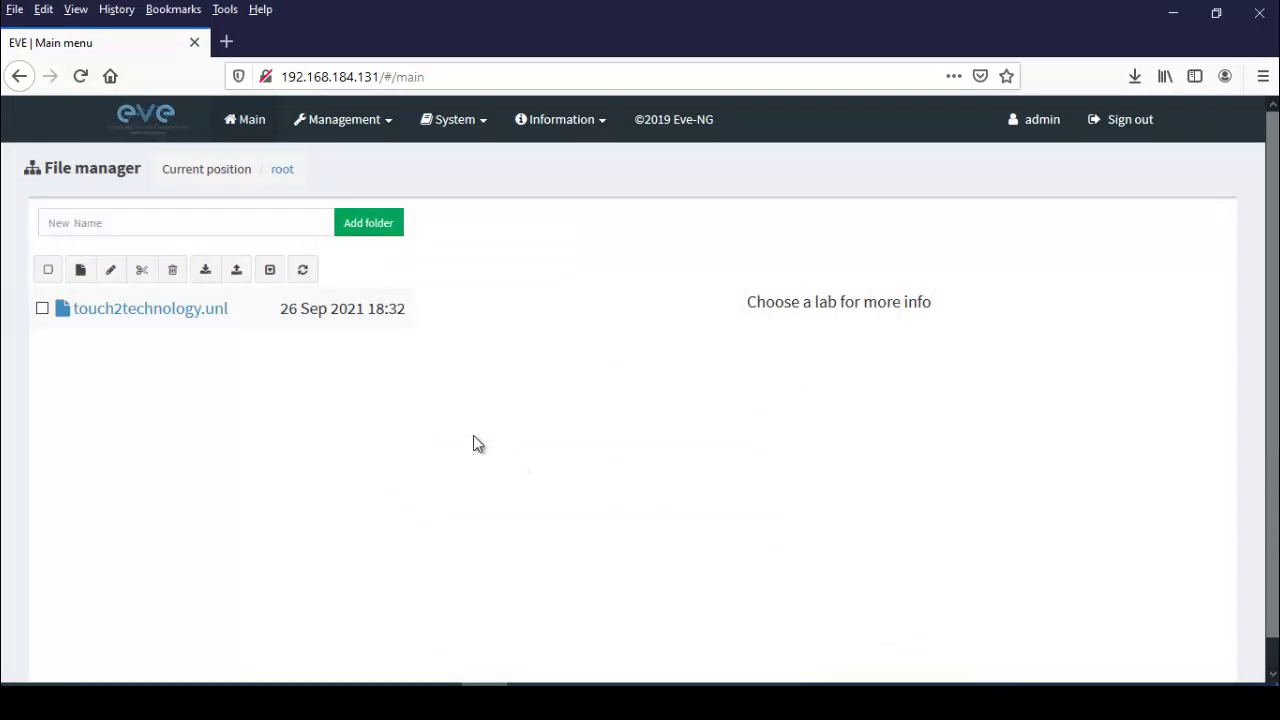
Create and open a 'Palo Alto Firewall' folder, then start a new lab in it.
left_click(276, 223)
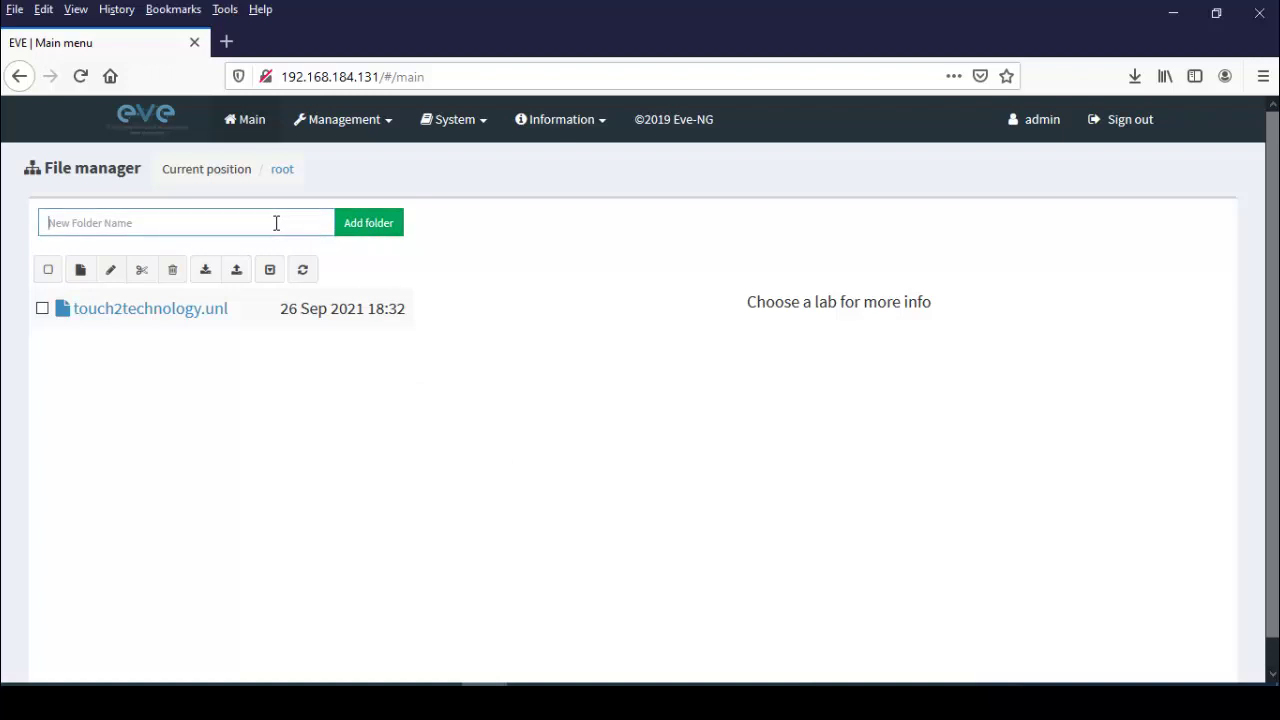
type("A")
key("BackSpace")
type("Pol")
key("BackSpace")
key("BackSpace")
key("BackSpace")
type("Palo Alto Firewall")
left_click(389, 230)
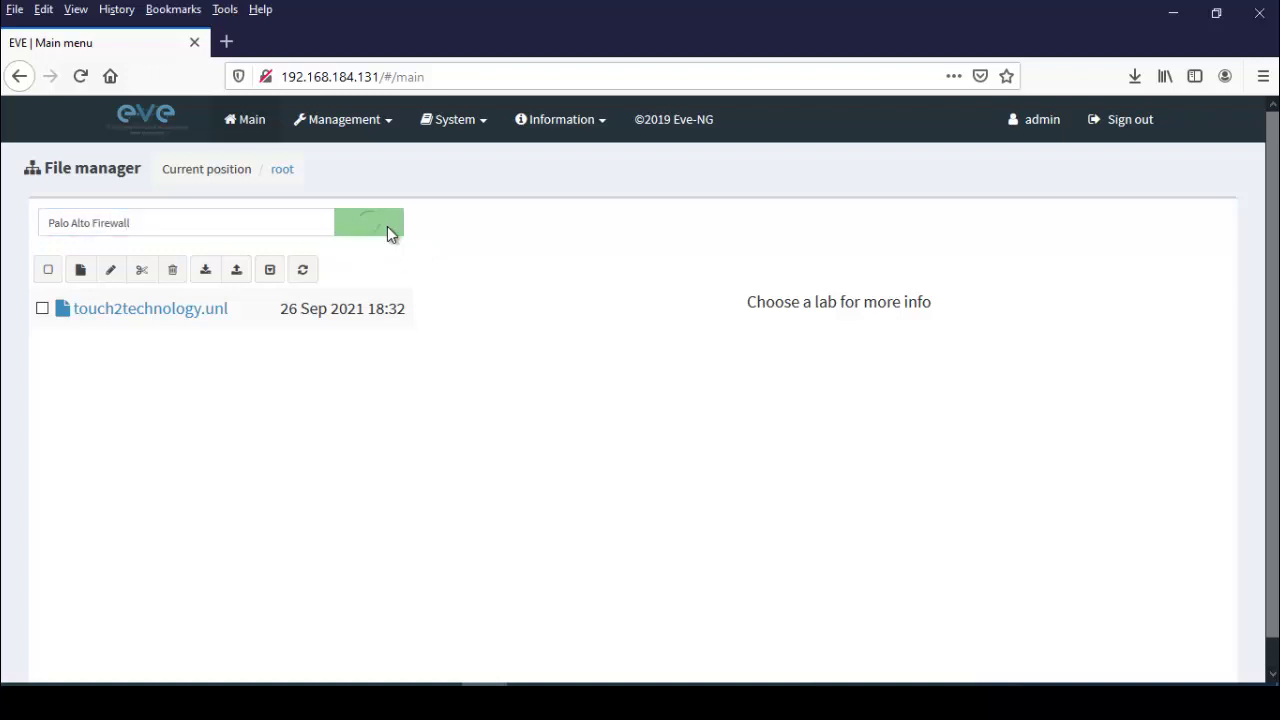
double_click(155, 312)
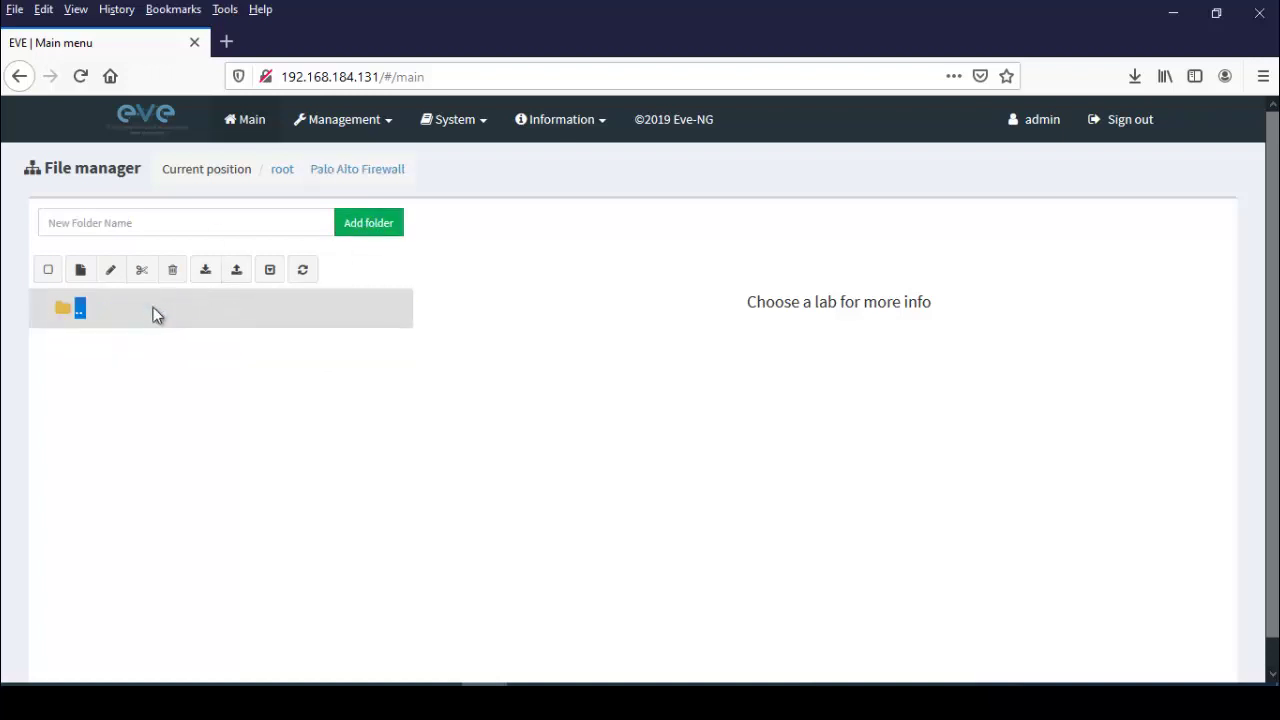
left_click(82, 267)
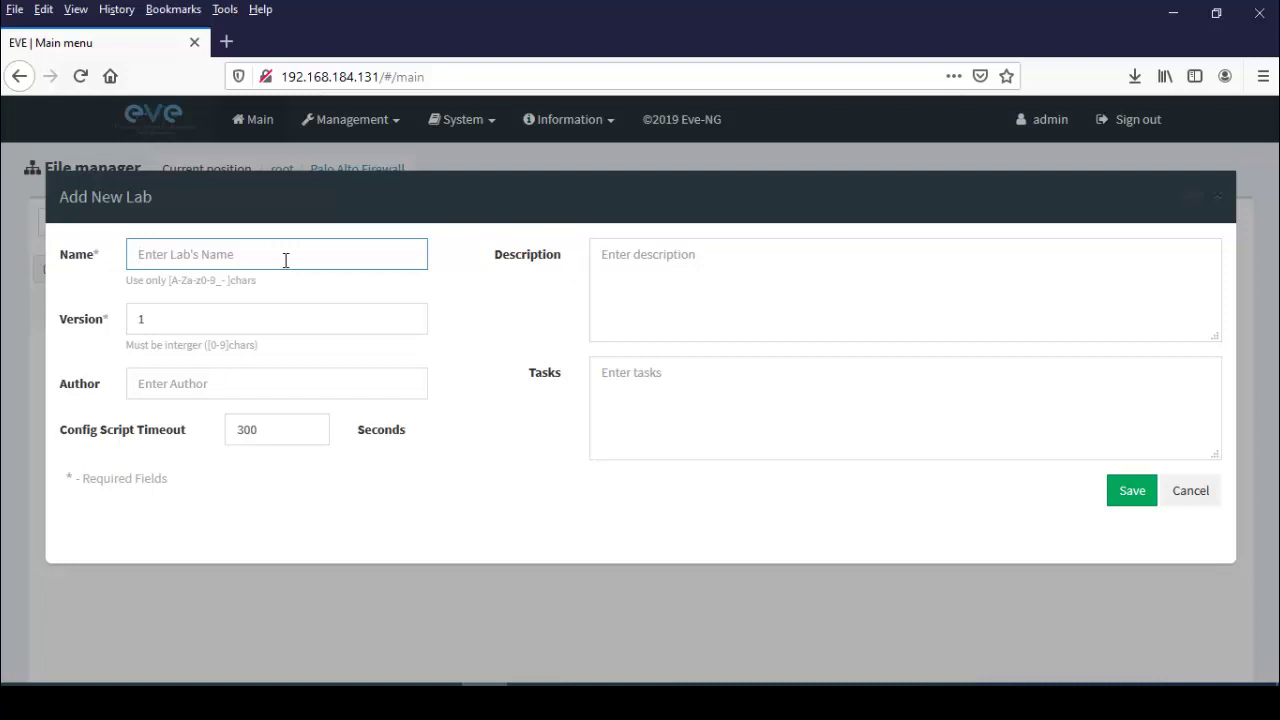
Name the new lab 'palo alto 01' and save it.
type("A")
key("BackSpace")
type("palo al")
type("01")
left_click(1134, 491)
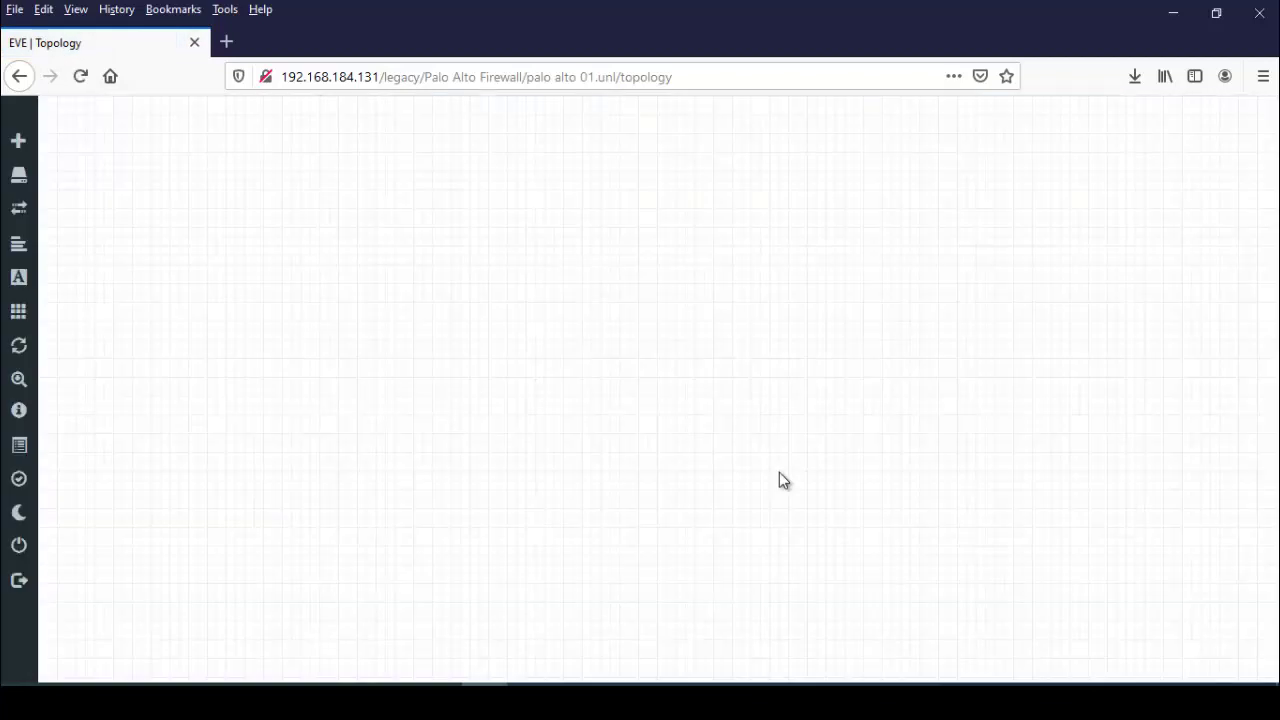
Add a new node to the canvas using the Palo Alto template found by searching 'pa'.
right_click(516, 196)
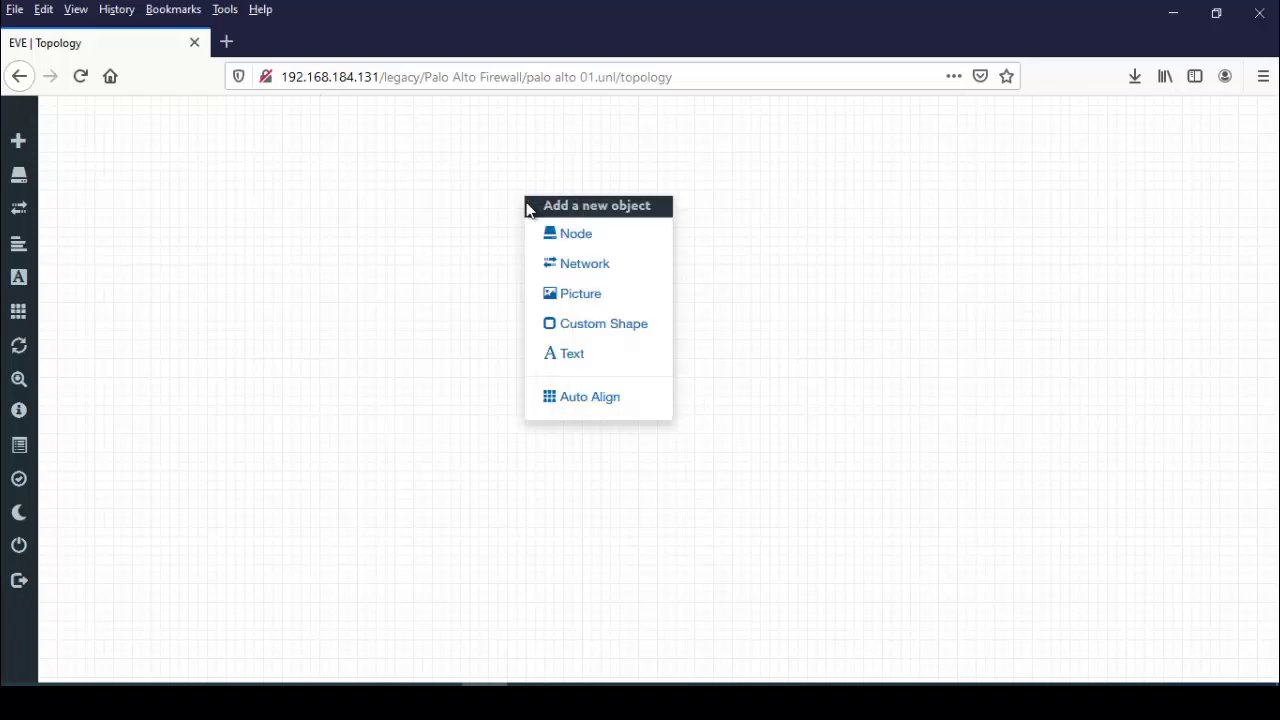
left_click(582, 240)
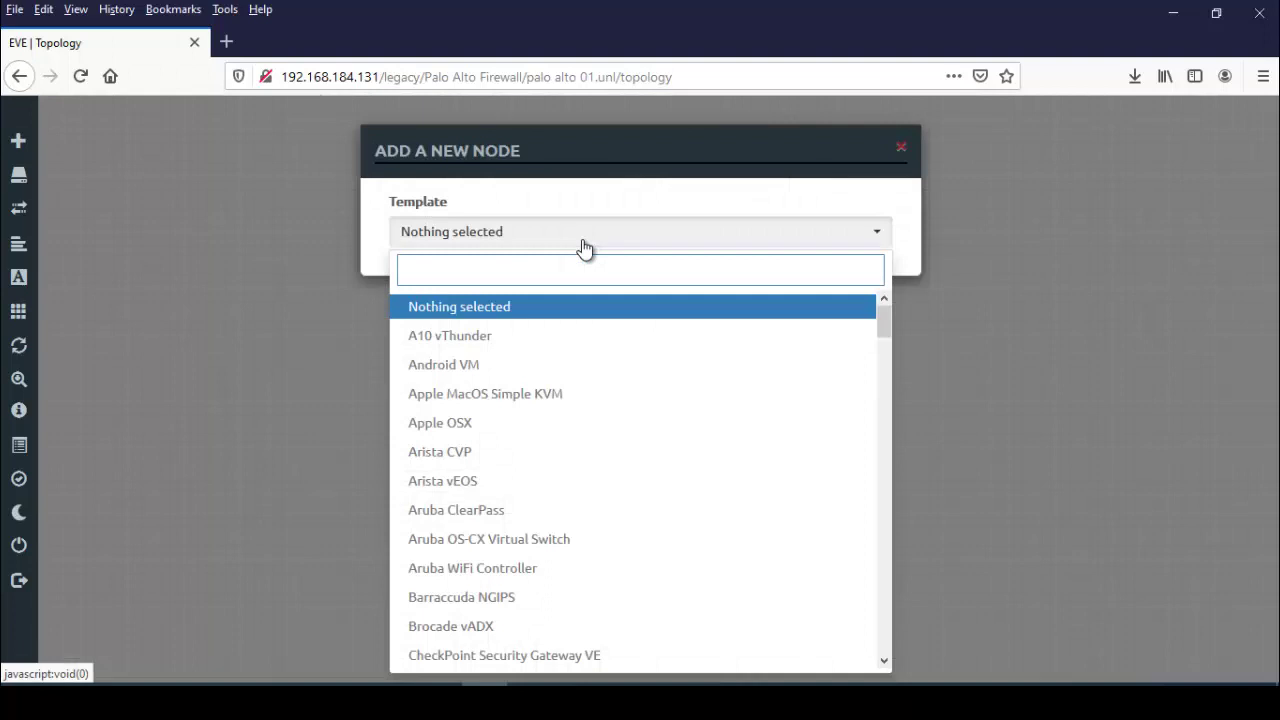
type("pa")
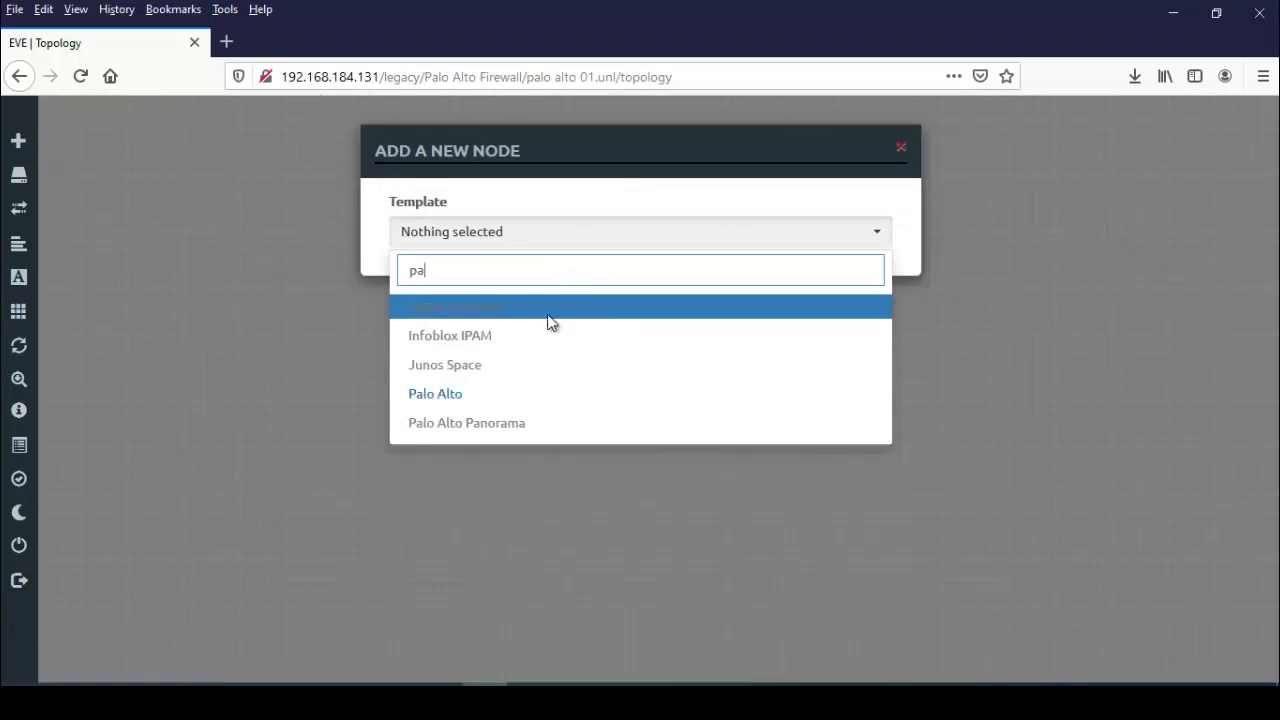
left_click(443, 400)
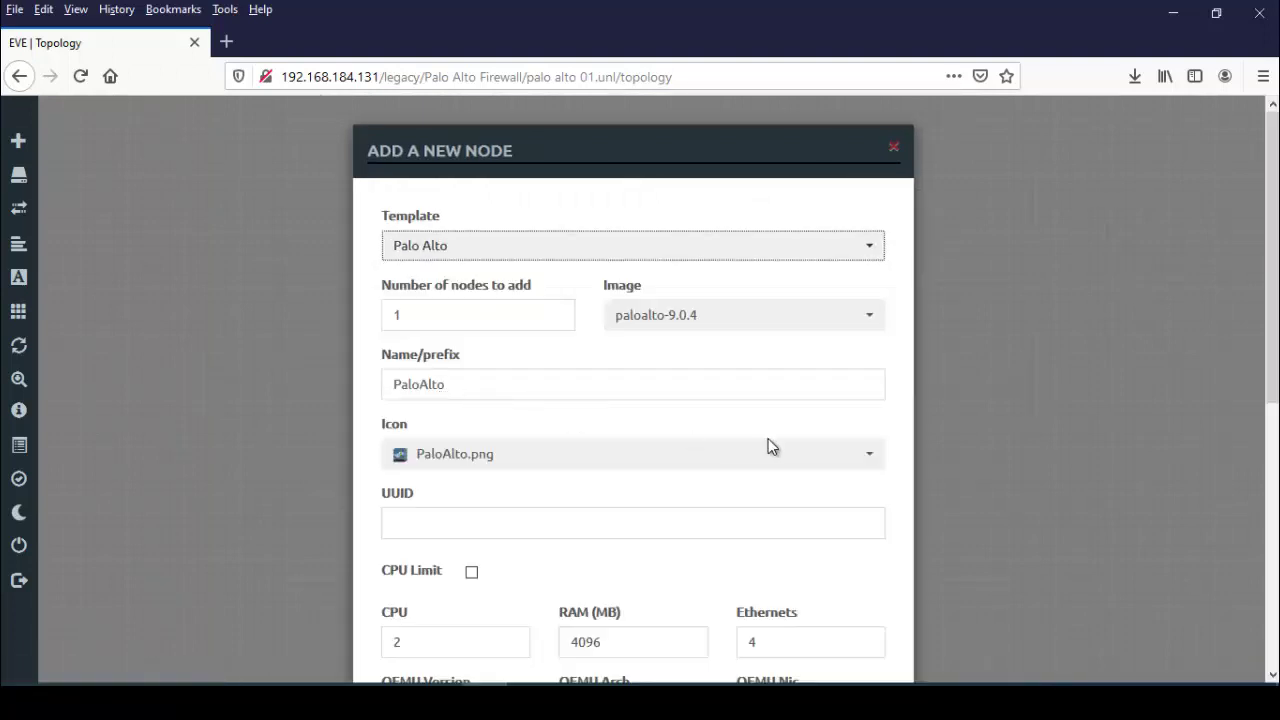
Keep image paloalto-9.0.4 and console vnc, and save the node.
left_click(705, 324)
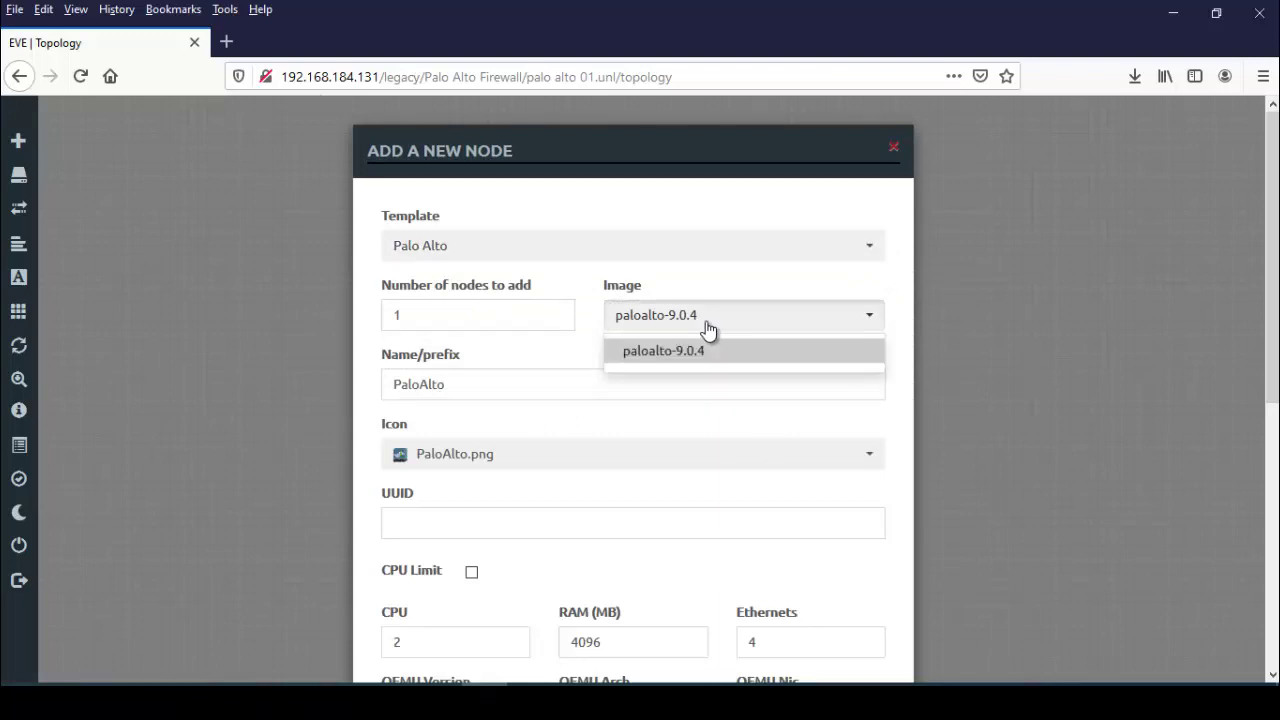
left_click(706, 324)
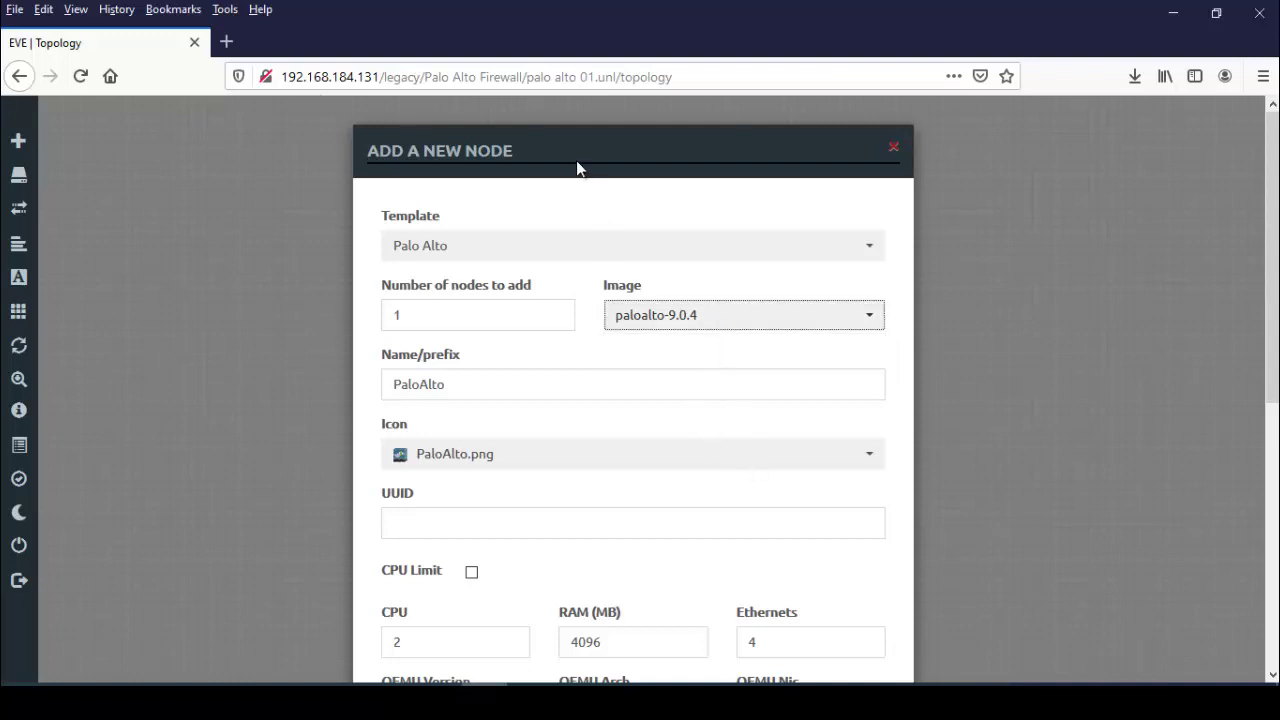
left_click_drag(576, 160, 582, 123)
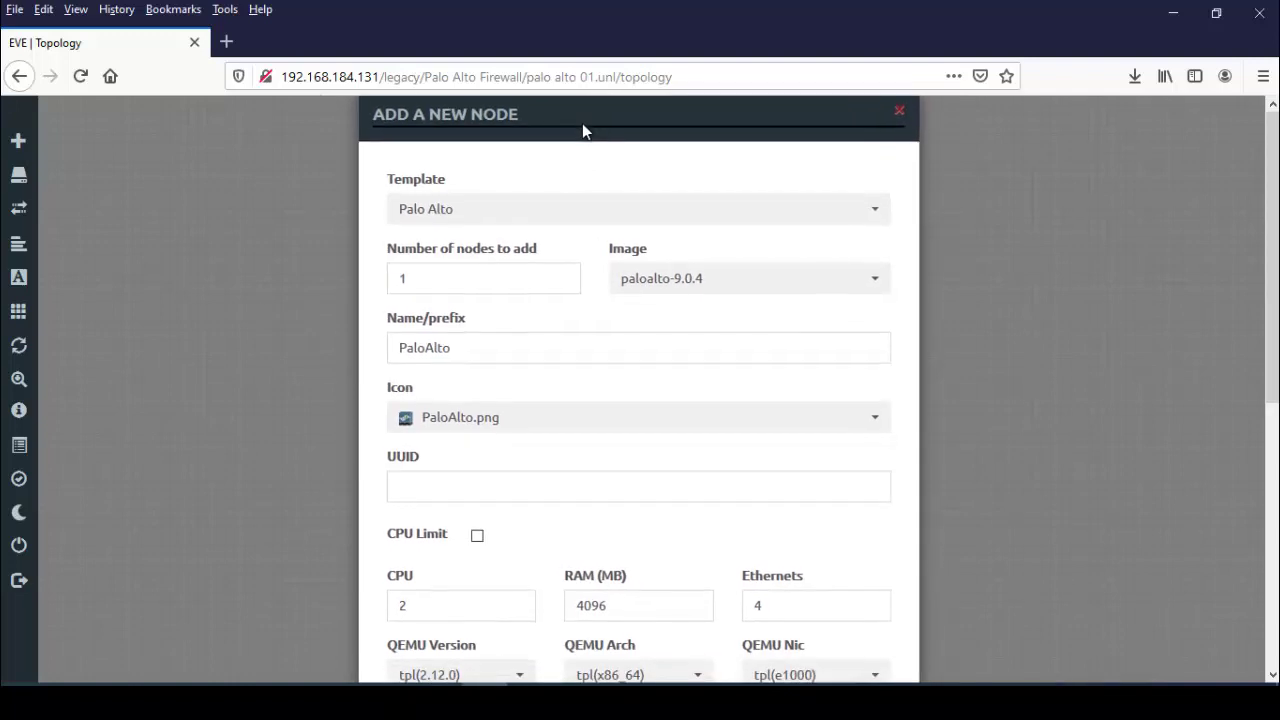
scroll(1272, 300, "down", 3)
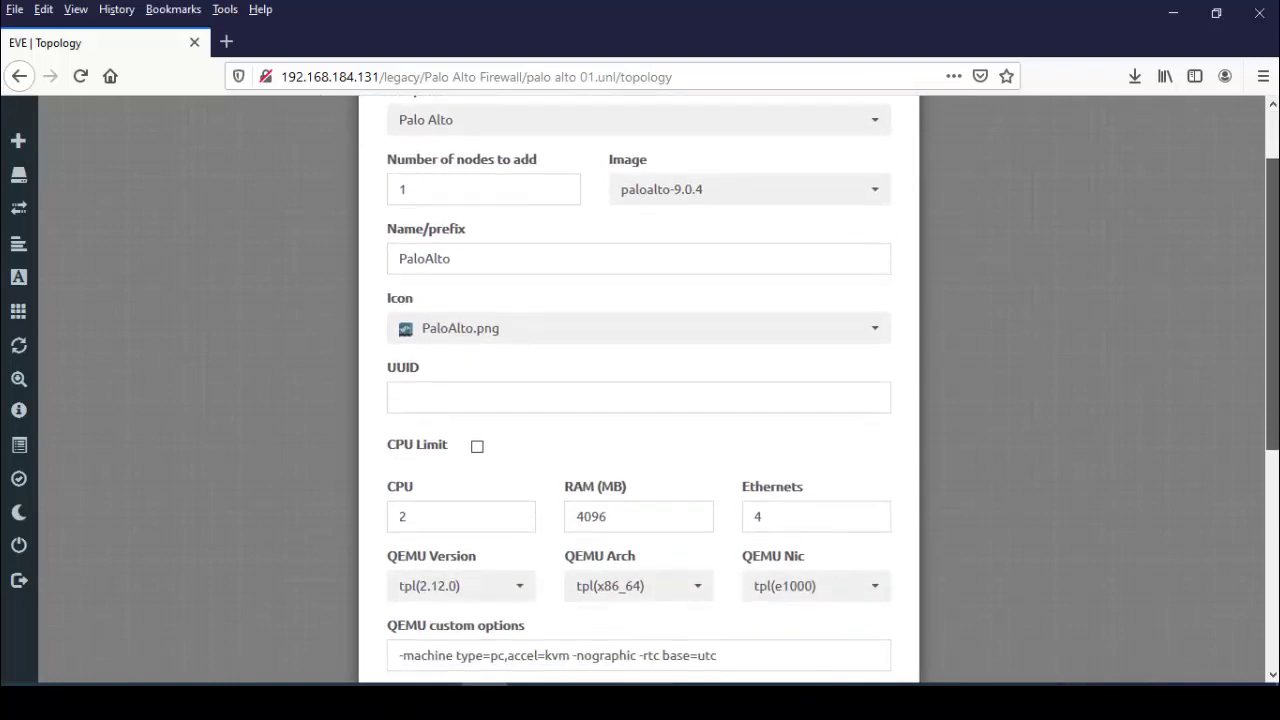
scroll(1270, 420, "down", 3)
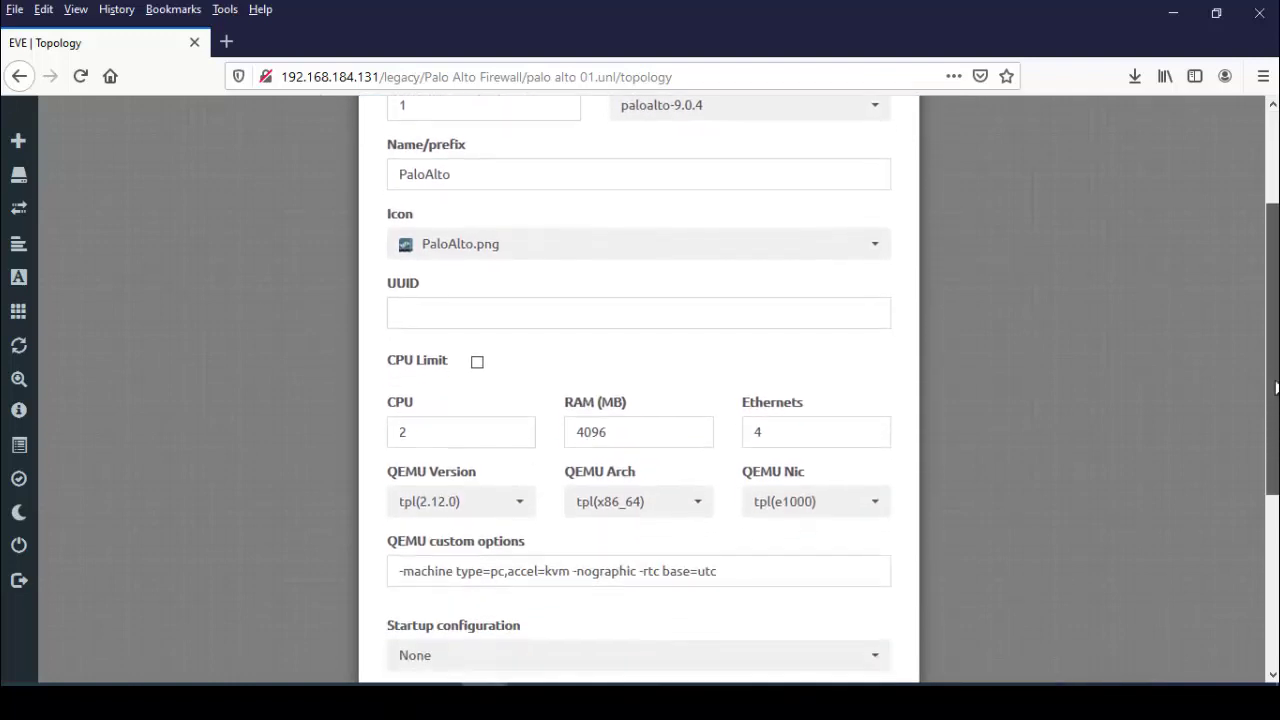
scroll(1270, 455, "down", 3)
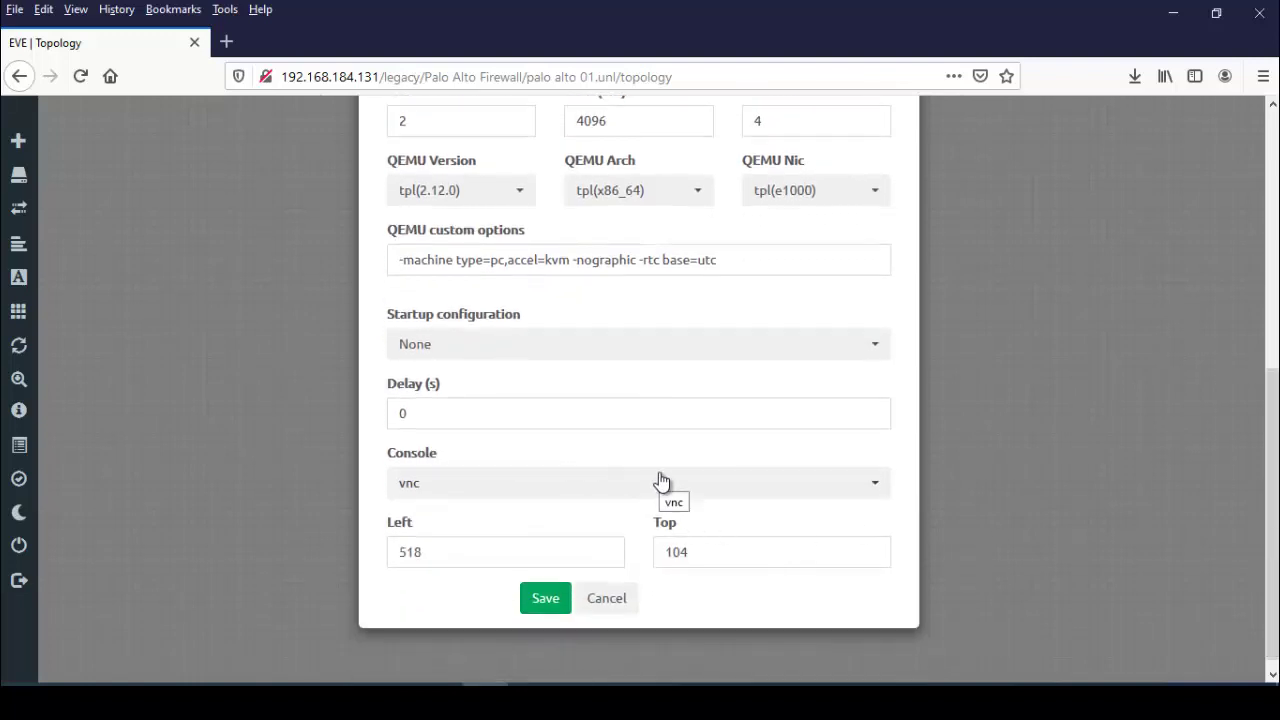
left_click(880, 490)
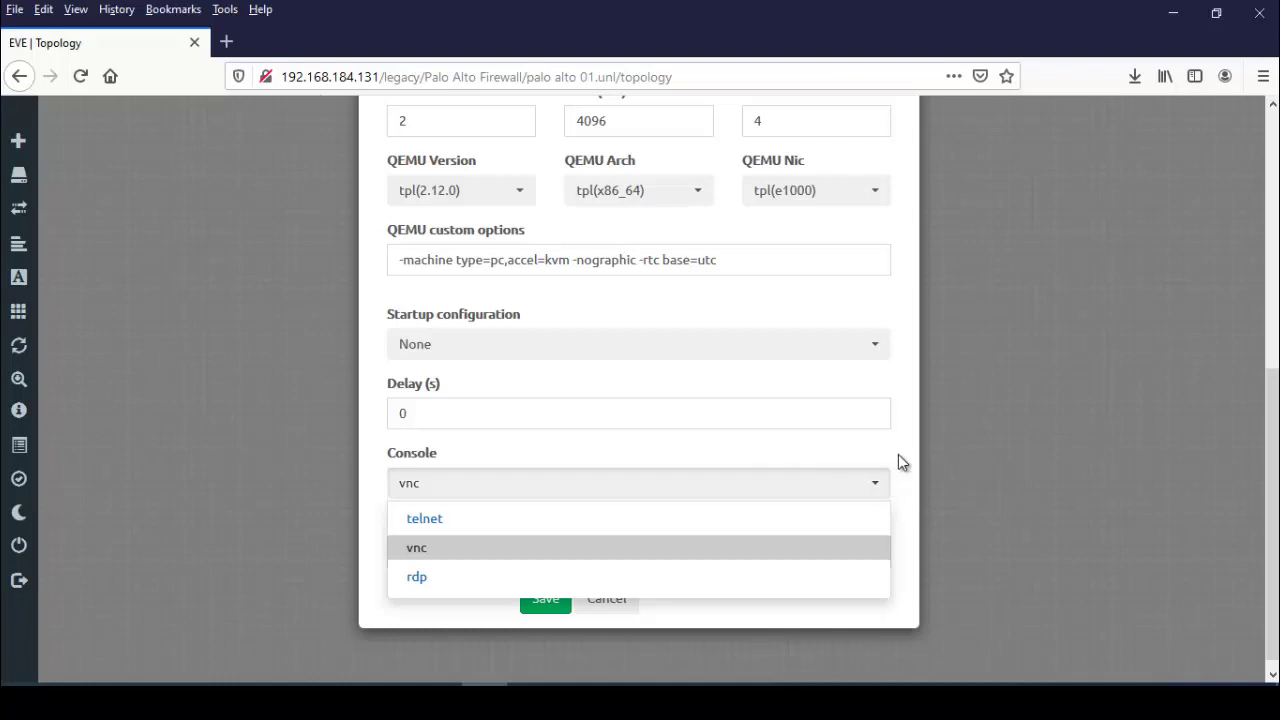
left_click(898, 460)
left_click(542, 600)
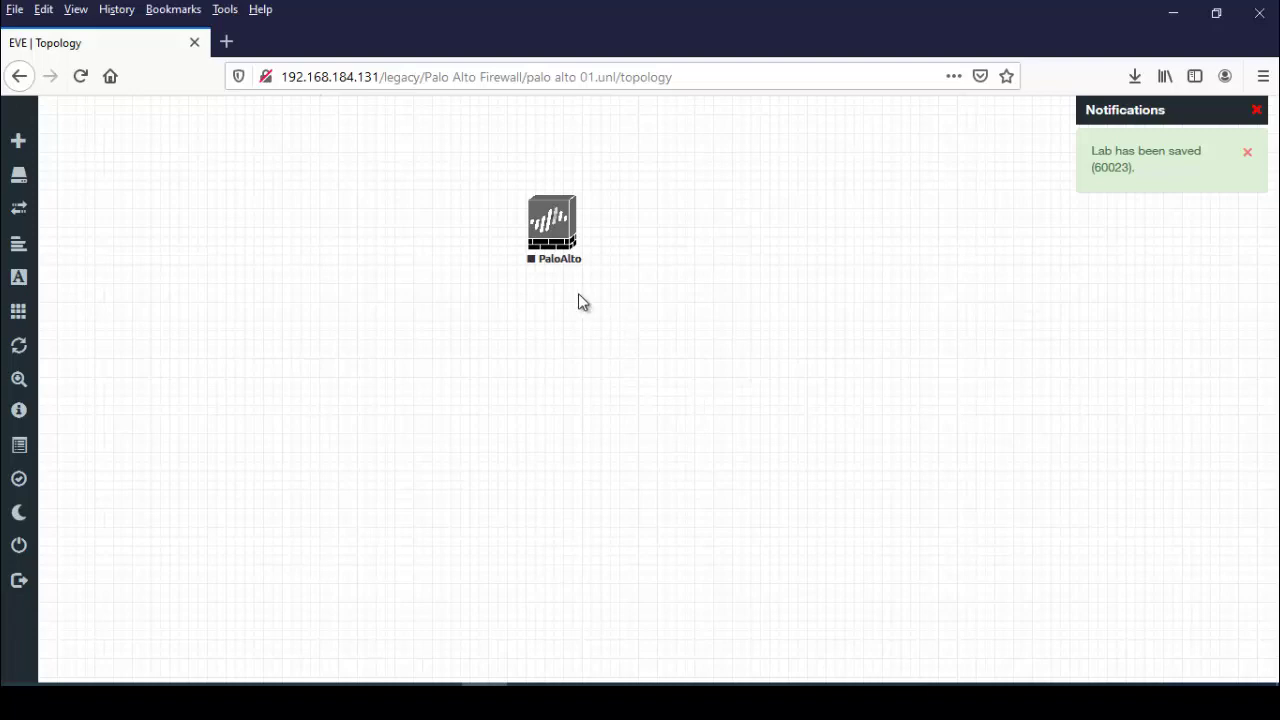
Start the PaloAlto node, open its VNC console, and dismiss the VNC status window.
right_click(556, 233)
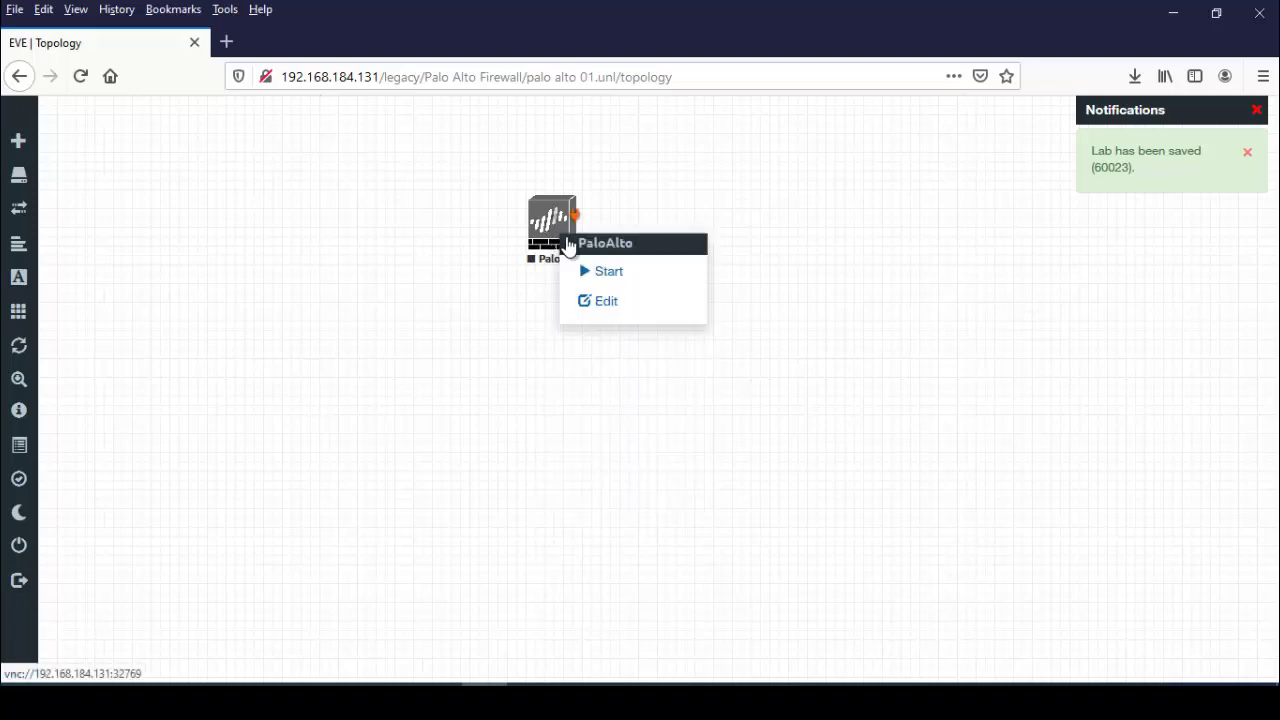
left_click(612, 273)
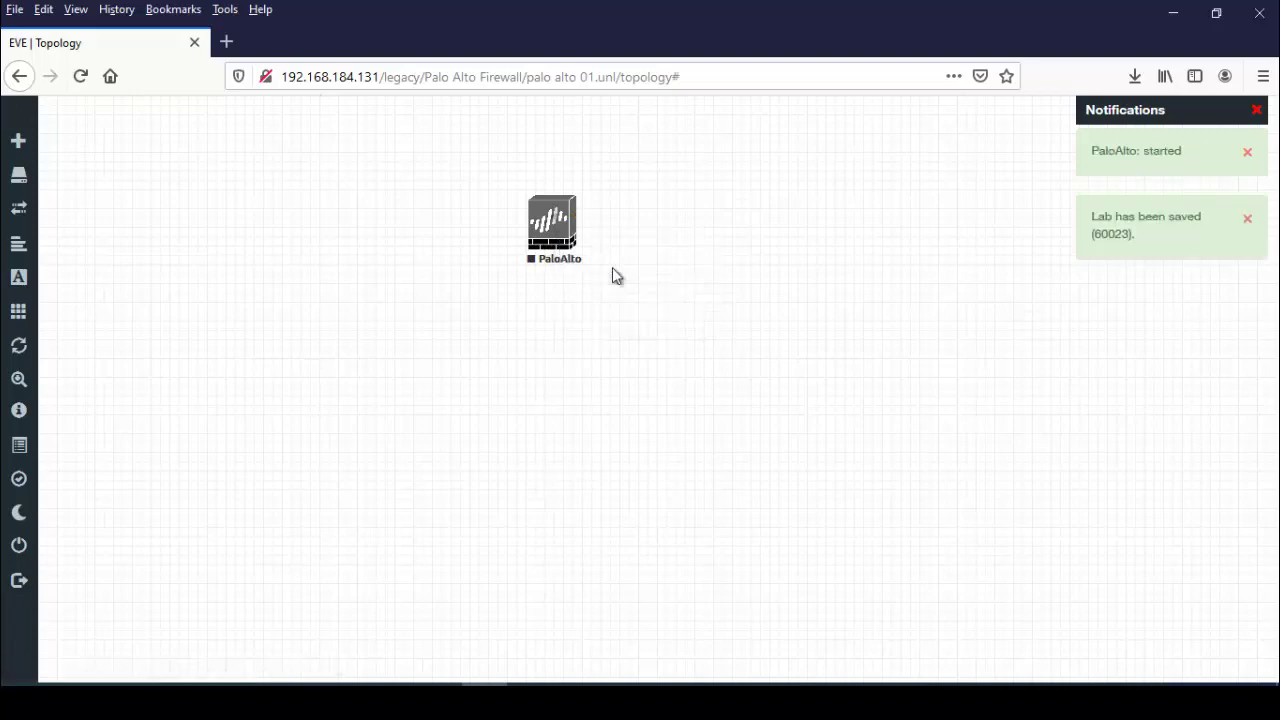
left_click(549, 230)
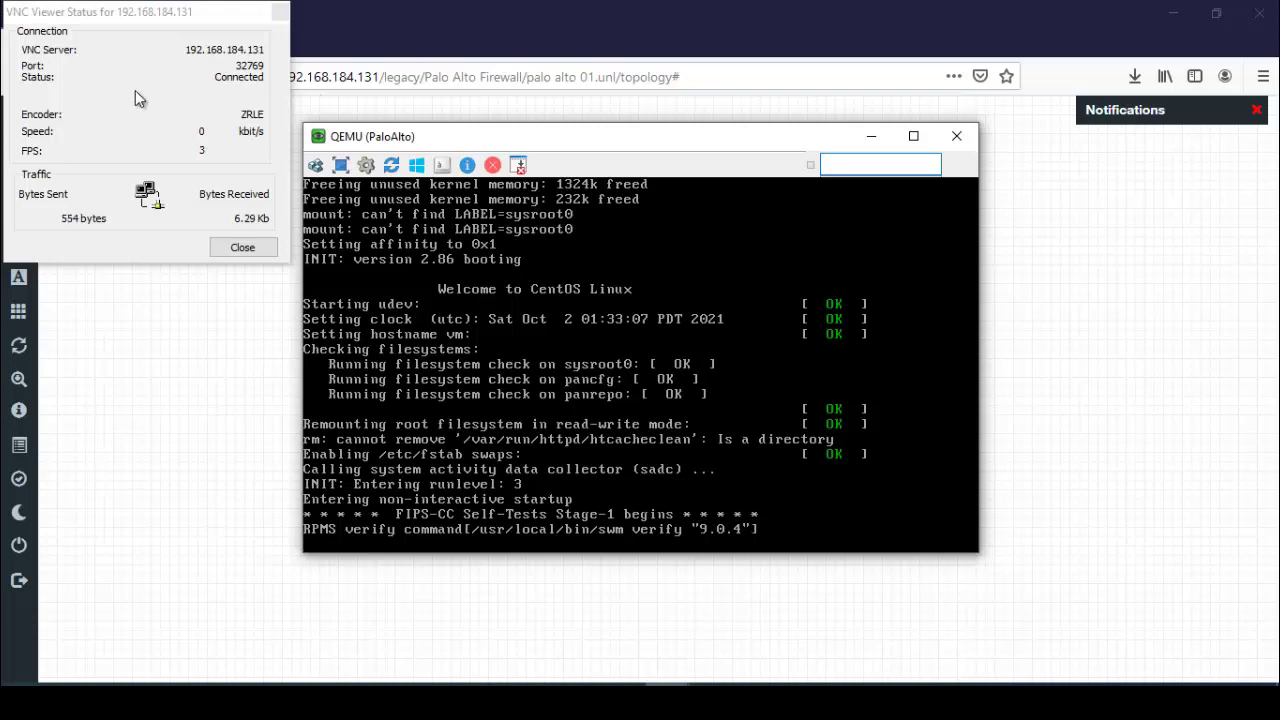
left_click(247, 253)
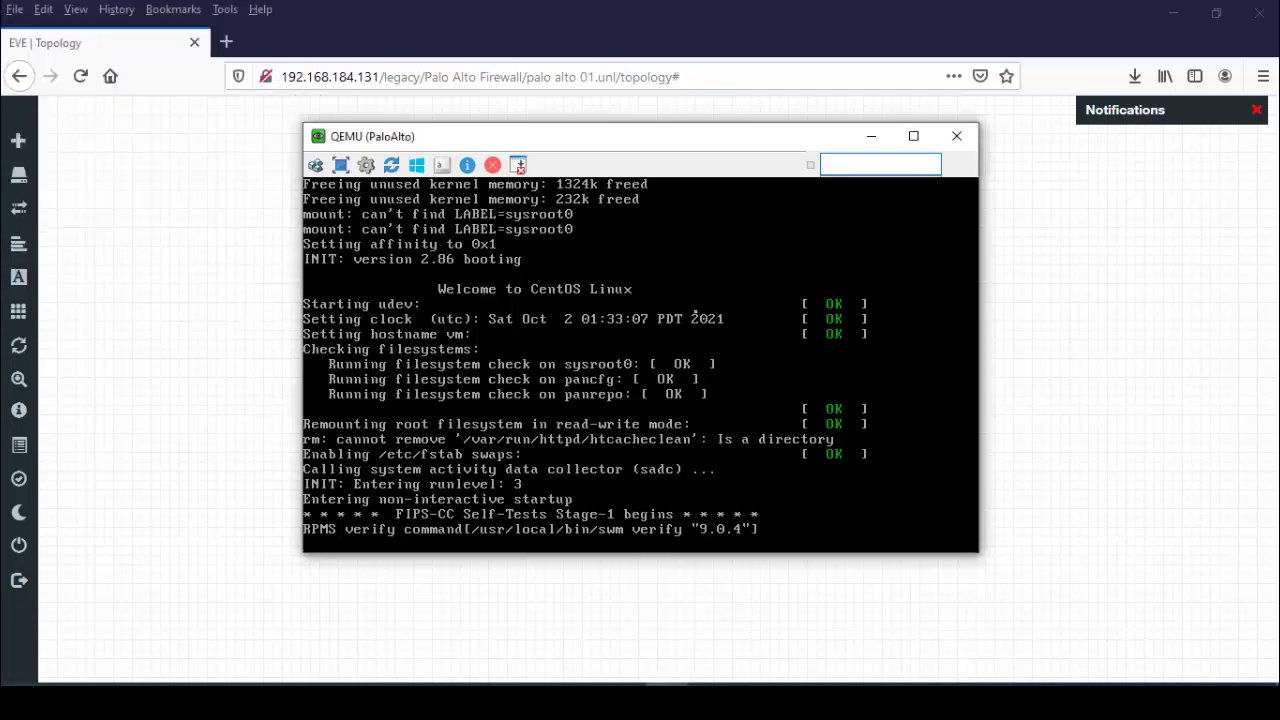